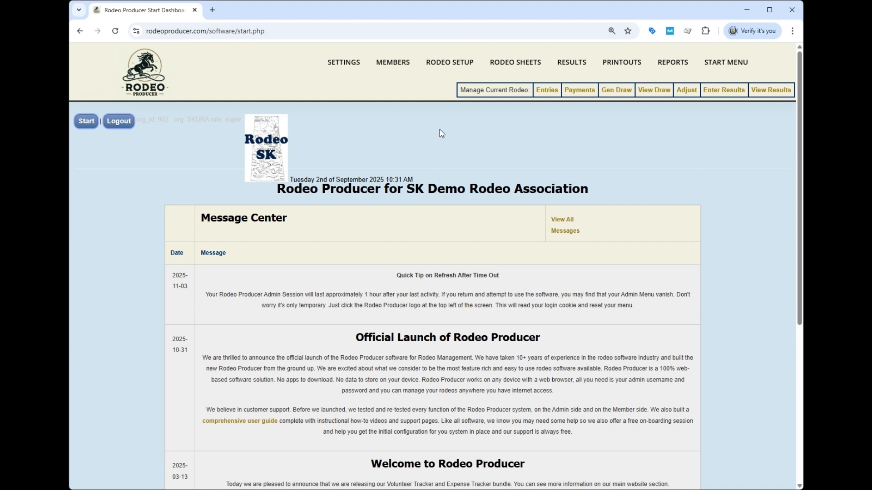
Step: Copy the September 6th & 7th Rodeo, with all its settings, to a new rodeo in the current season's rodeo setup
mouse_move(438, 83)
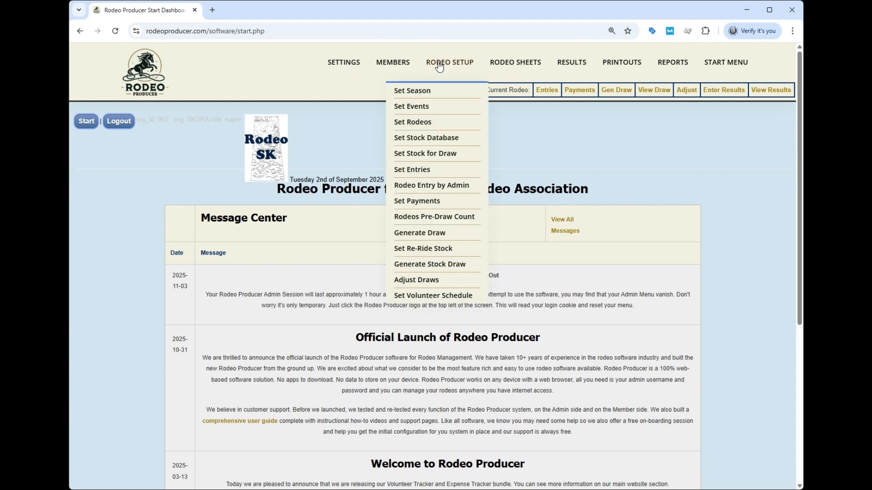
click(427, 123)
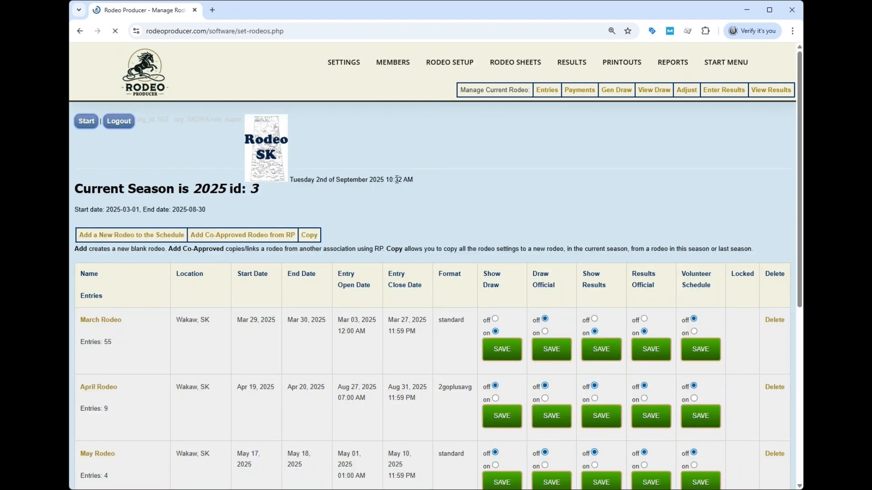
scroll(399, 175, down, 3)
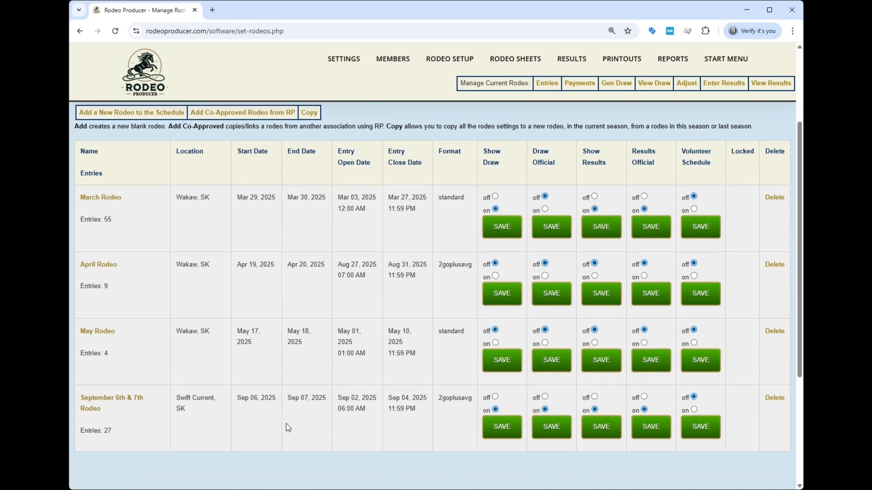
scroll(286, 424, up, 3)
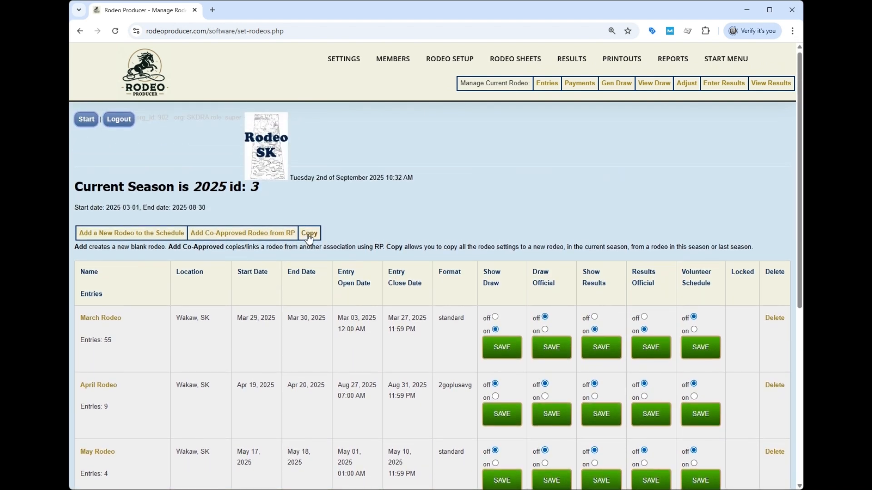
click(308, 233)
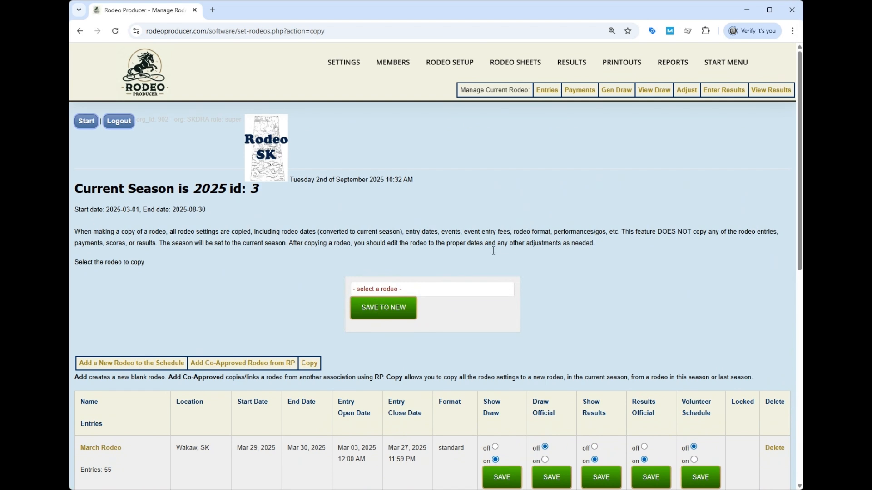
click(403, 292)
click(389, 313)
click(388, 311)
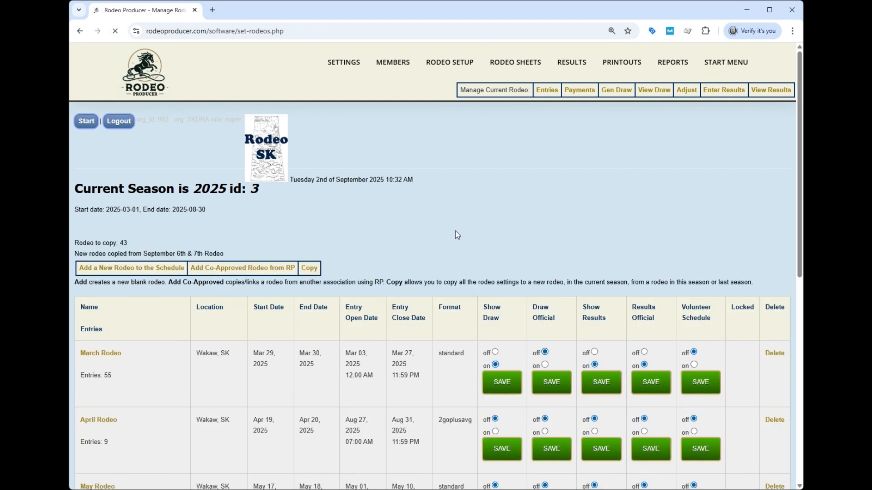
Step: Open the new copy of the September 6th & 7th Rodeo for editing and set Calculate Average to No
scroll(452, 242, down, 5)
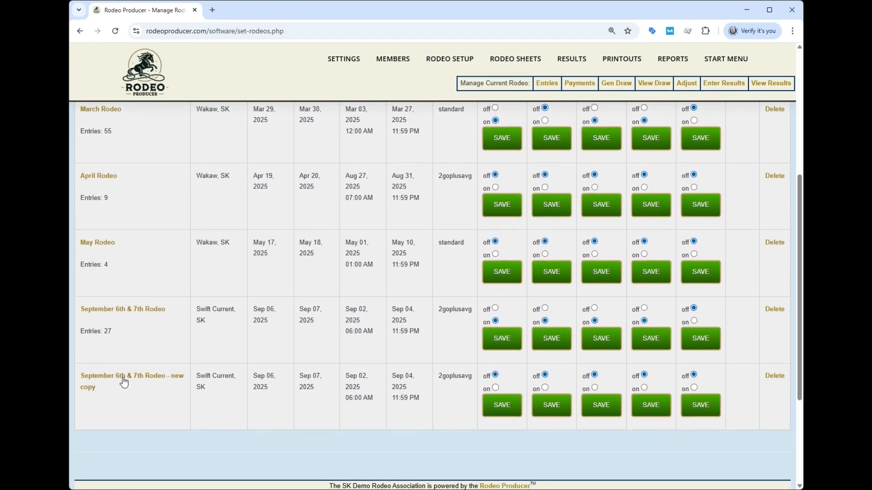
click(131, 378)
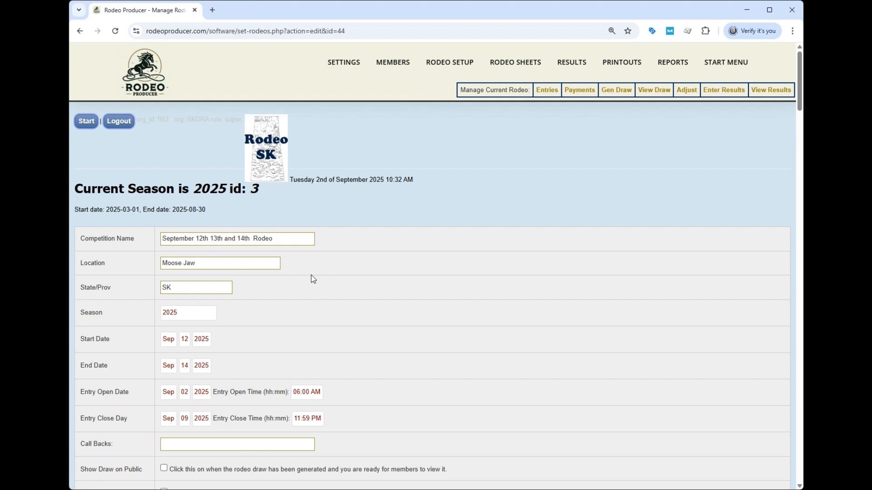
scroll(291, 280, down, 6)
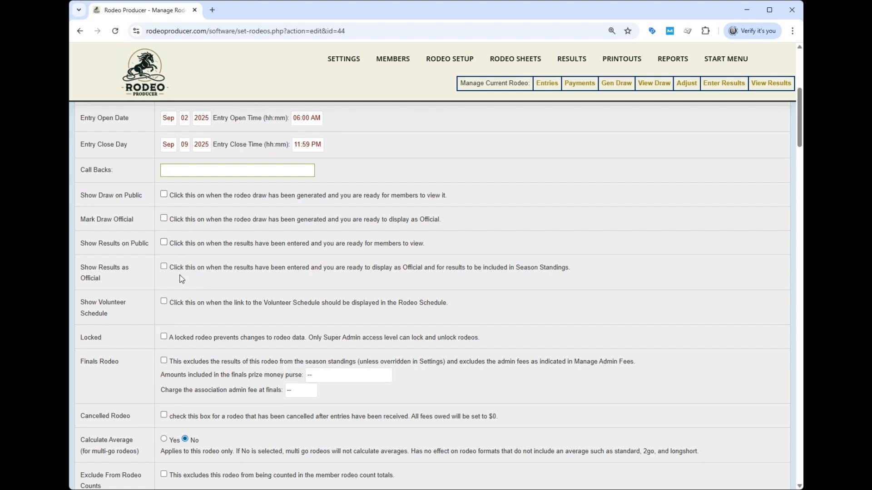
scroll(182, 279, down, 2)
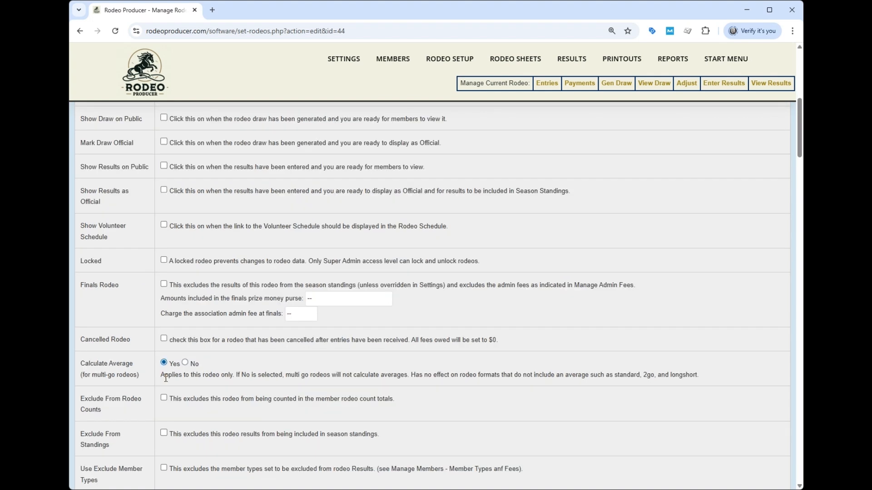
click(163, 362)
click(185, 363)
scroll(268, 348, down, 5)
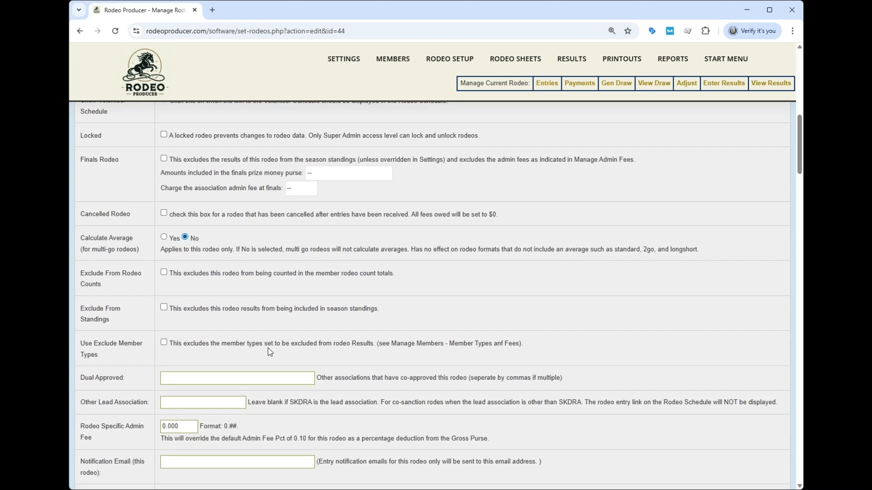
Step: Set the rodeo format to 3 Go plus Average and choose the start time for Go 1
scroll(267, 348, down, 10)
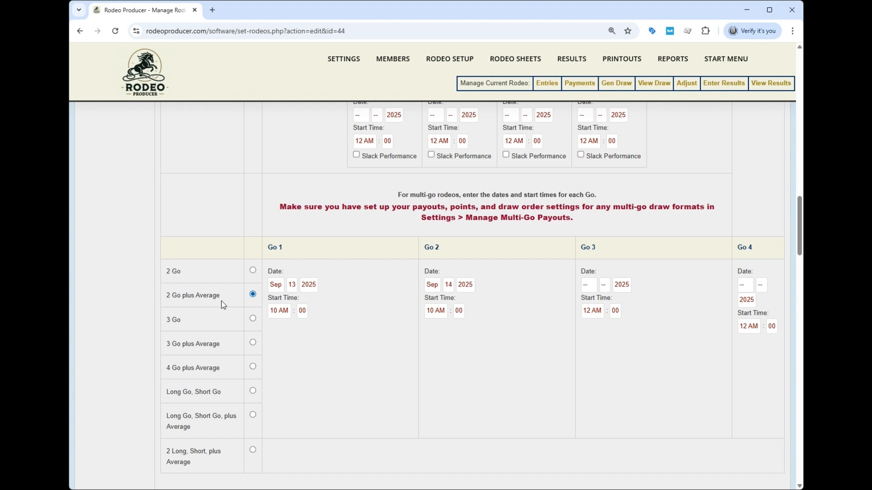
click(253, 343)
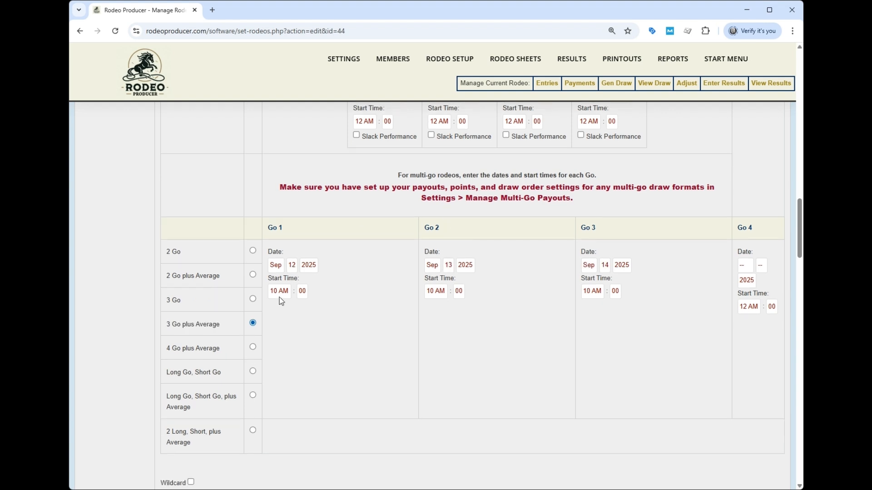
click(278, 293)
click(276, 243)
Step: Check the included events, delete the existing text in Notes to Competitors and save the competition settings
scroll(349, 318, down, 7)
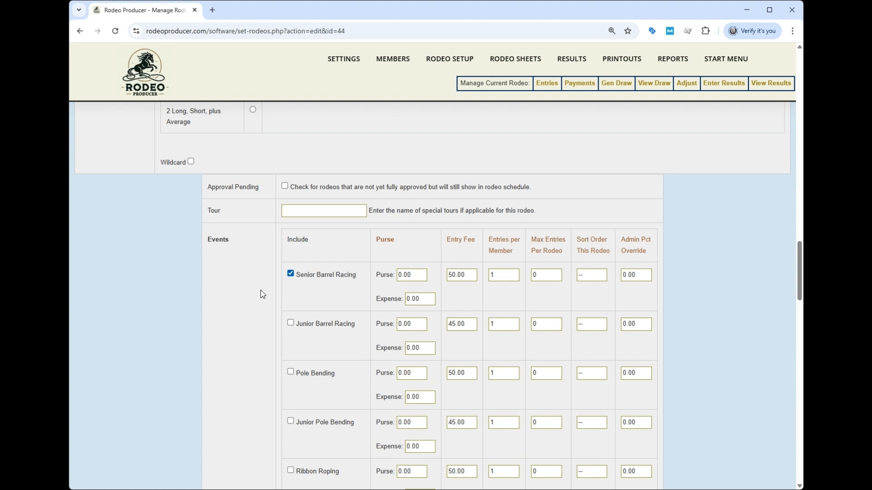
scroll(263, 290, down, 5)
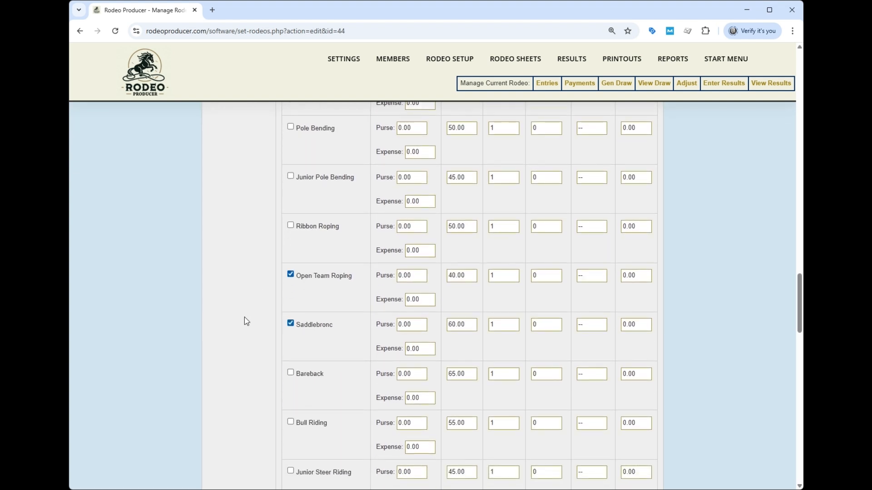
scroll(245, 315, up, 3)
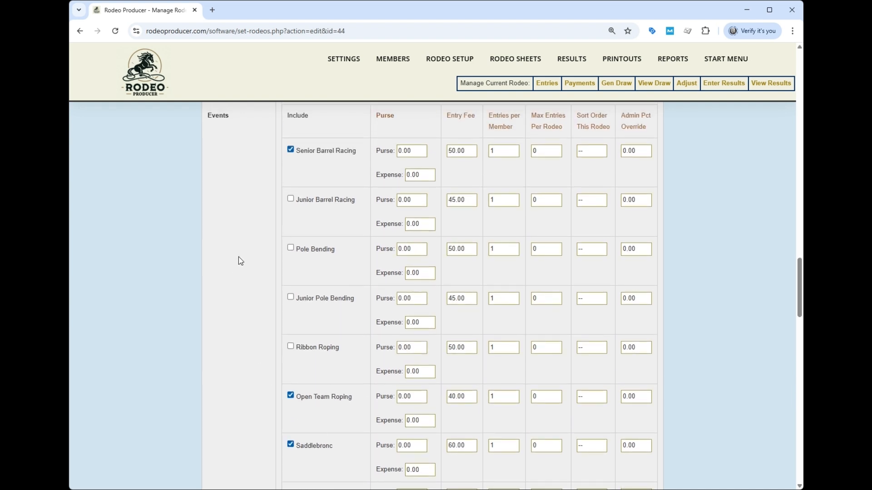
scroll(239, 259, down, 12)
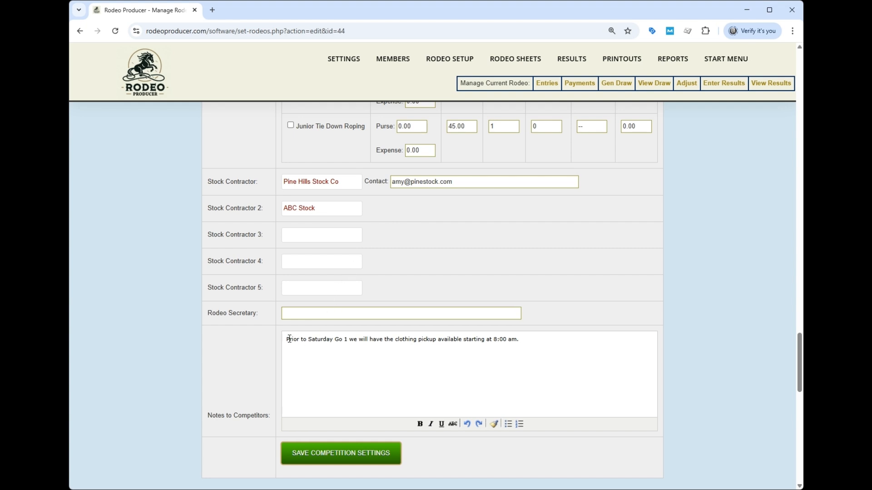
drag(289, 339, 561, 334)
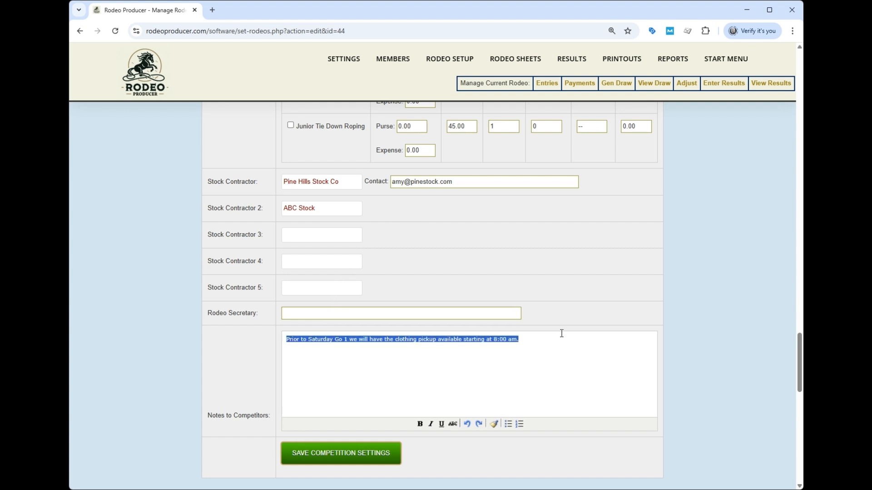
key(BackSpace)
scroll(586, 308, down, 3)
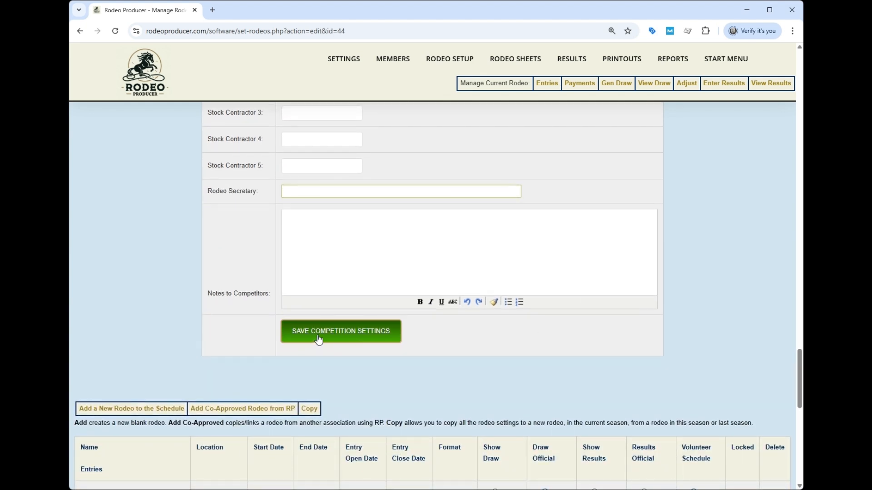
click(323, 336)
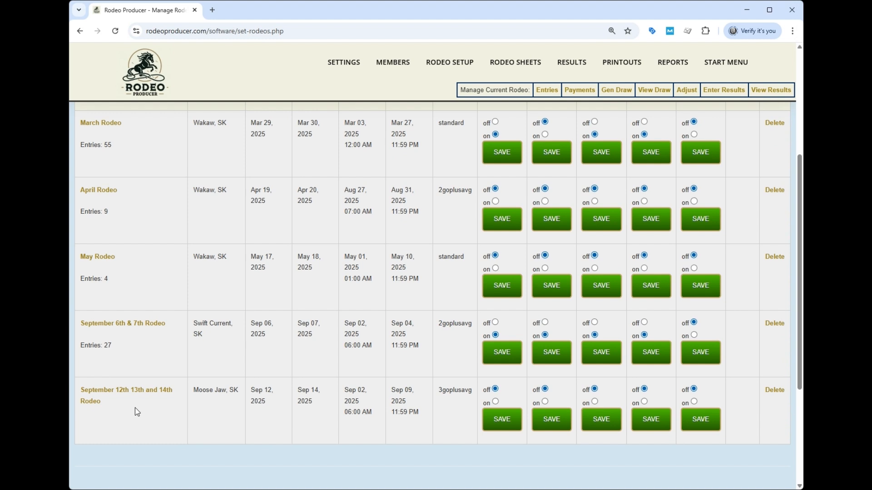
Step: Open the payouts and placings settings and examine the multi-go payout rows for the 3goplusavg format
mouse_move(358, 66)
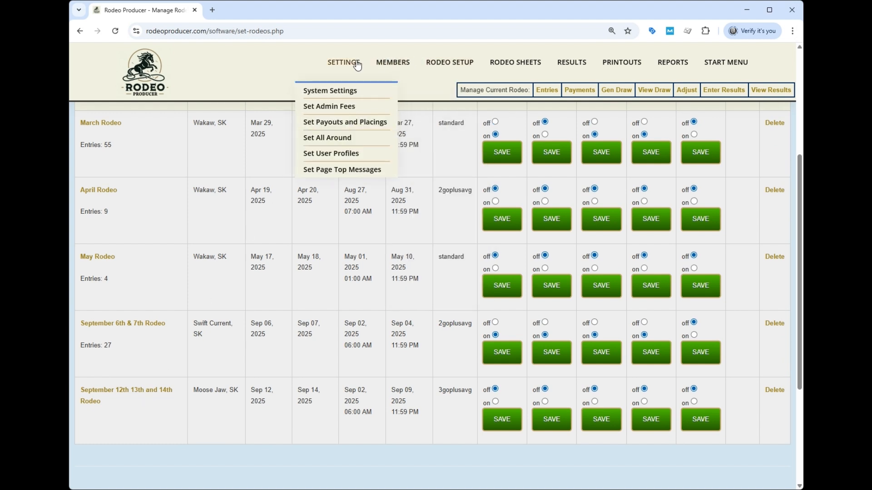
click(334, 127)
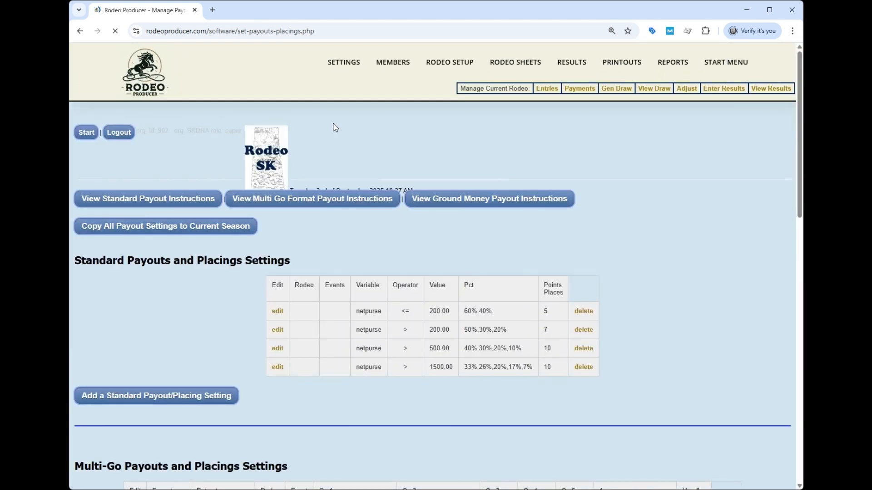
scroll(227, 306, down, 7)
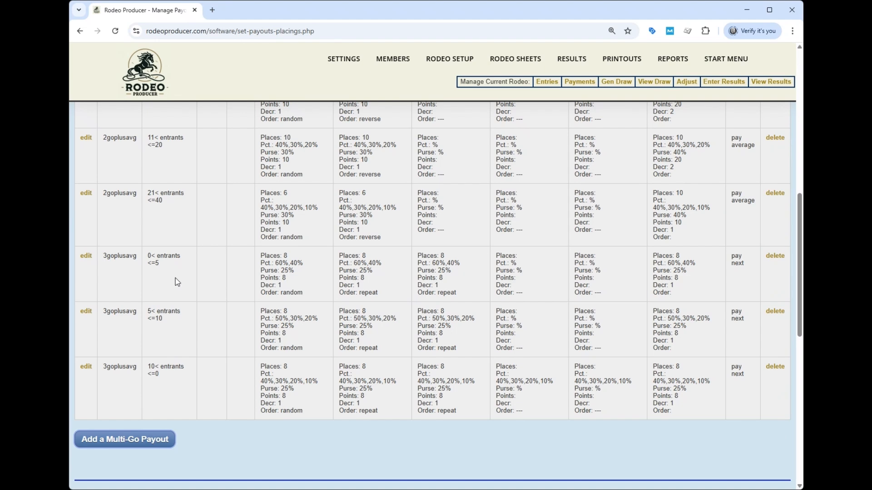
mouse_move(350, 63)
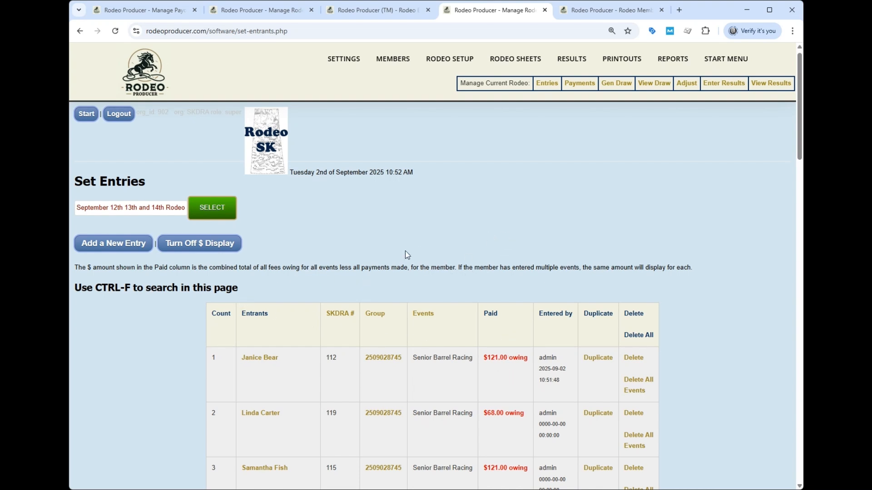
Step: Review the full entries list of the September 12th 13th and 14th Rodeo across its three events
scroll(410, 254, down, 3)
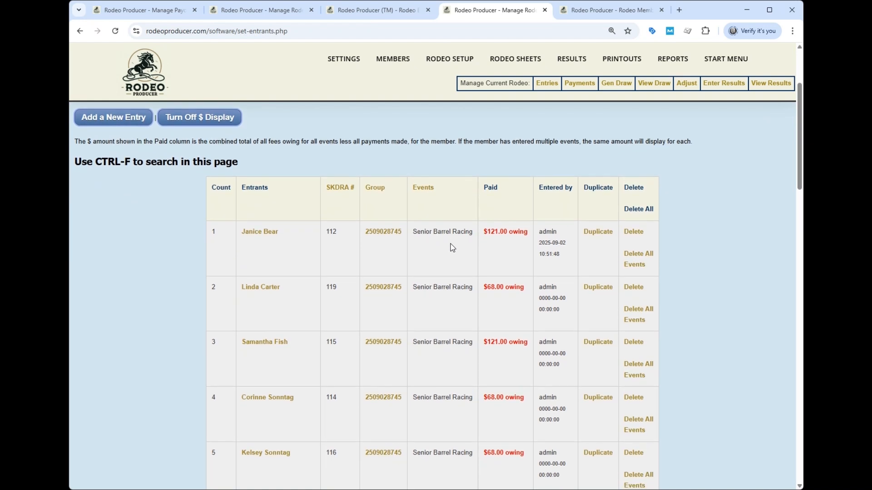
scroll(453, 247, down, 12)
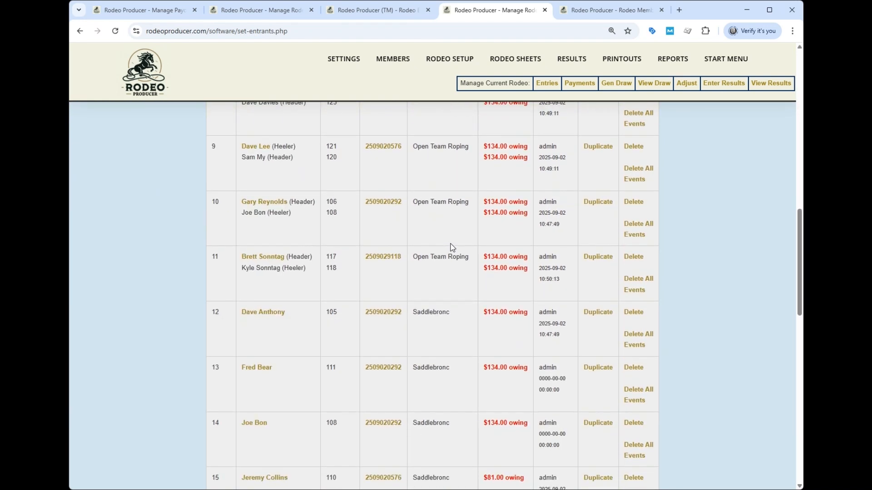
scroll(453, 248, down, 10)
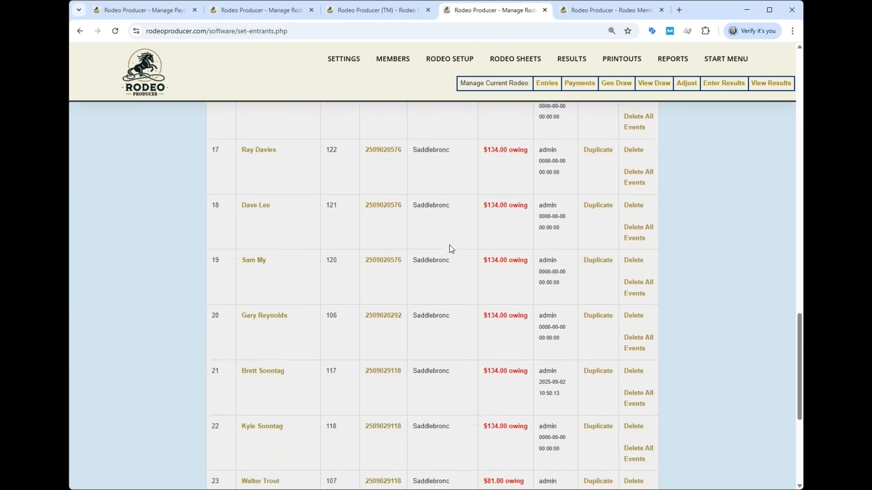
scroll(452, 248, down, 6)
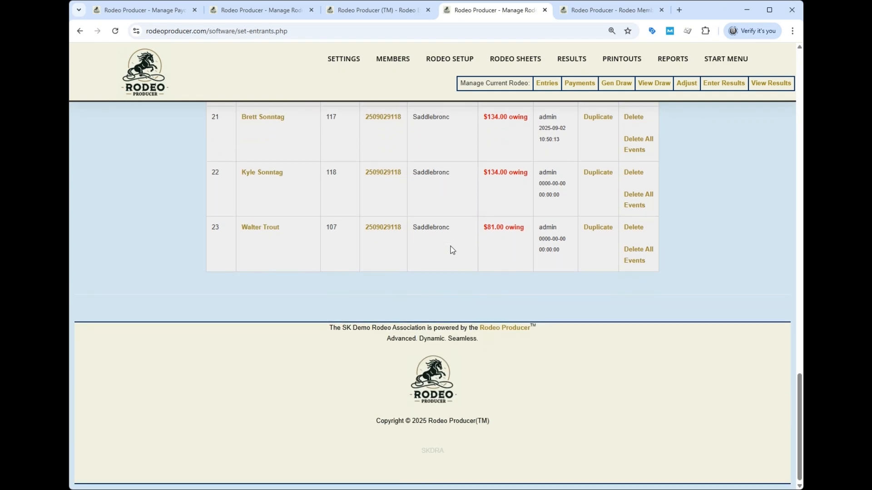
scroll(388, 282, up, 4)
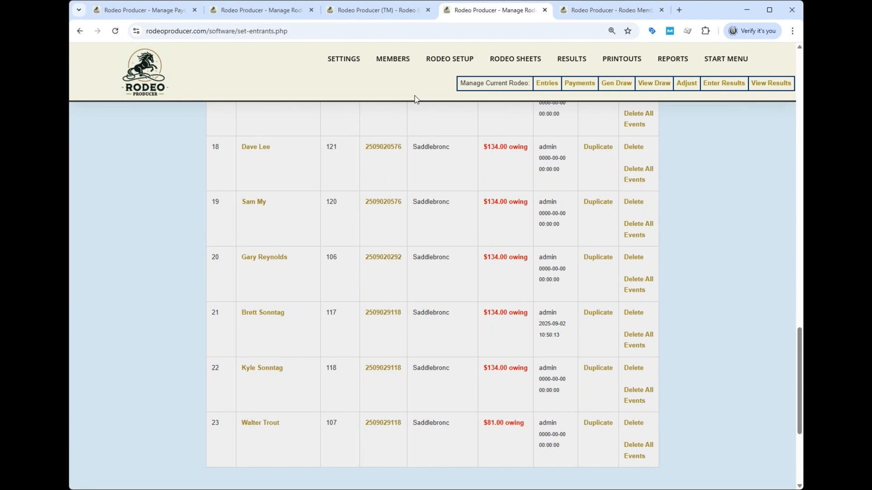
Step: Open the stock selection page for the rodeo's stock draw, then return to the entries list and check the Saddlebronc entrants
mouse_move(447, 65)
click(430, 148)
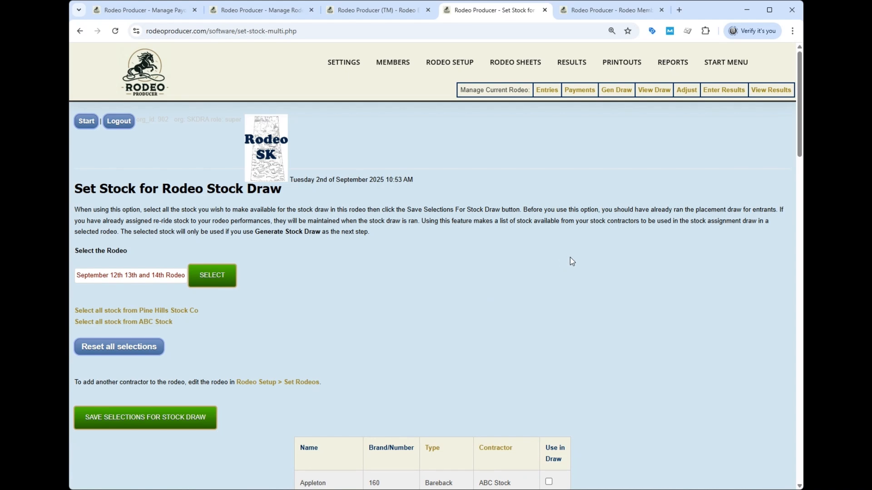
scroll(636, 259, down, 3)
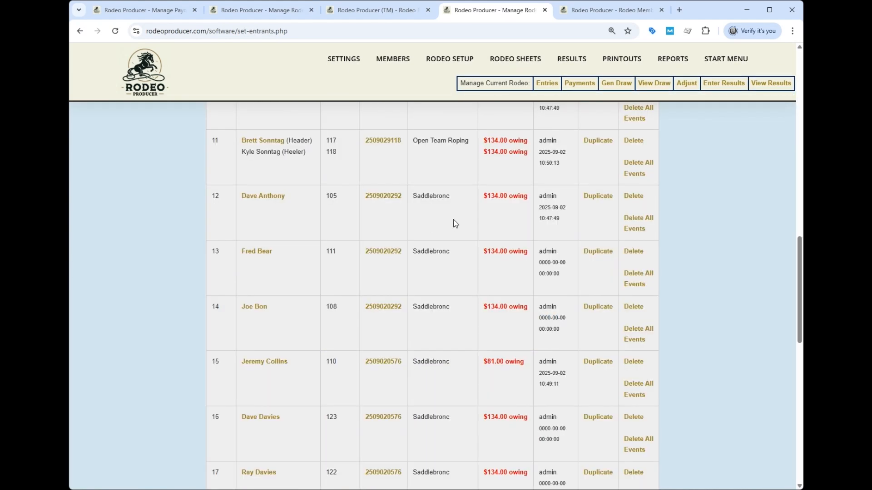
scroll(453, 219, down, 9)
scroll(454, 219, up, 2)
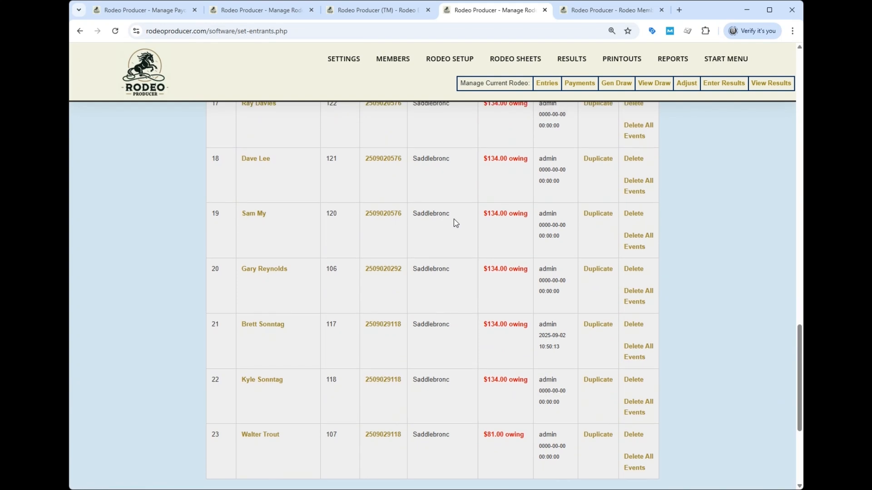
scroll(455, 222, up, 2)
Step: Select all Saddle Bronc and Saddlebronc stock except Smile Again for the rodeo's stock draw and save the selections
mouse_move(446, 64)
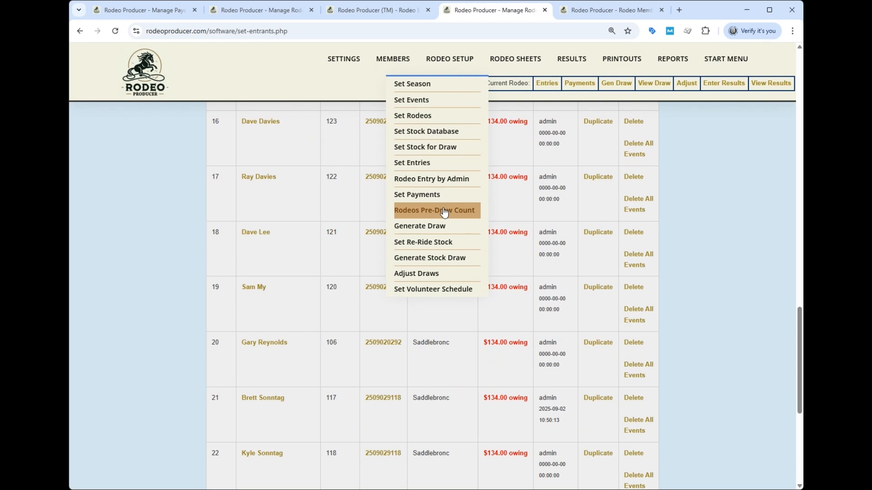
click(423, 151)
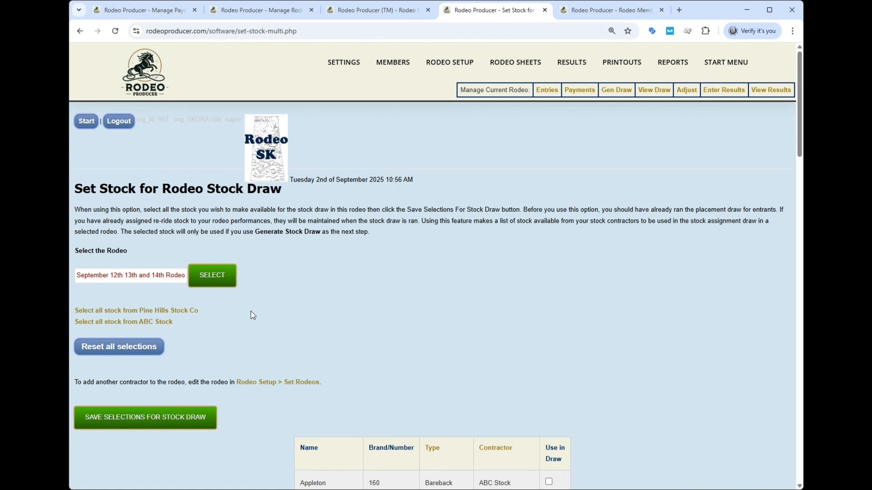
scroll(420, 293, down, 4)
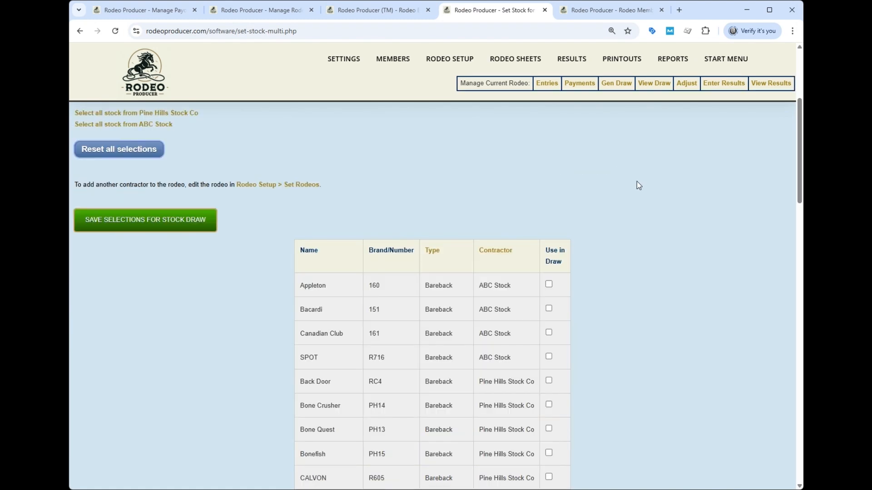
scroll(482, 192, down, 2)
scroll(482, 192, down, 16)
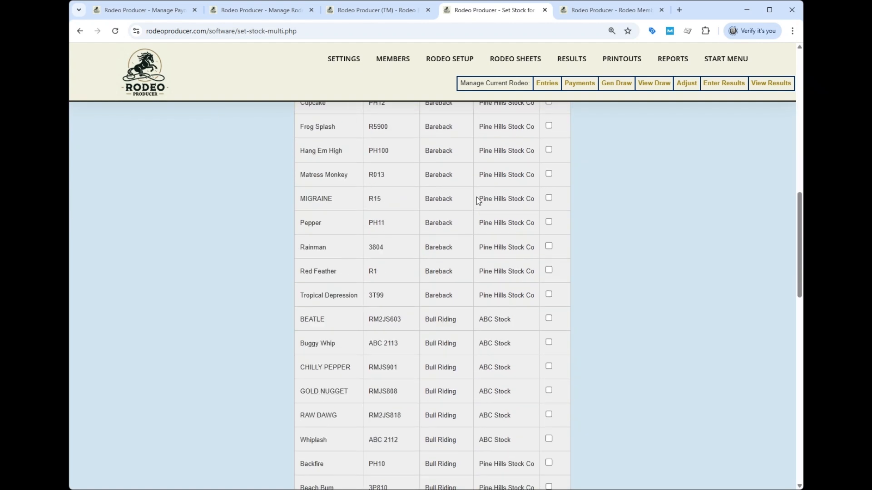
scroll(471, 202, down, 3)
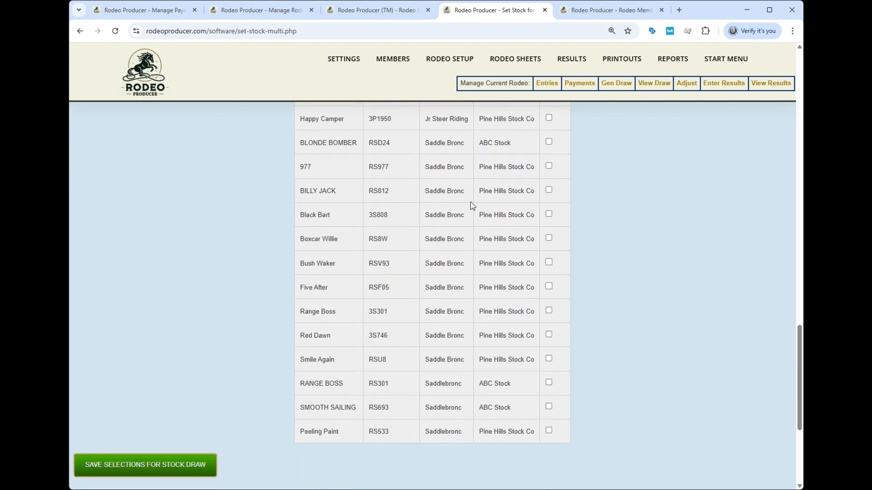
scroll(611, 246, up, 2)
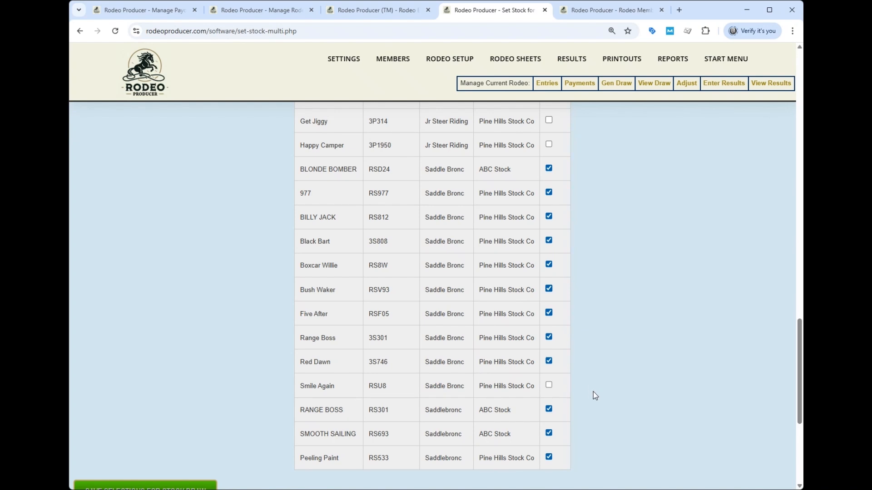
scroll(611, 386, down, 3)
click(165, 369)
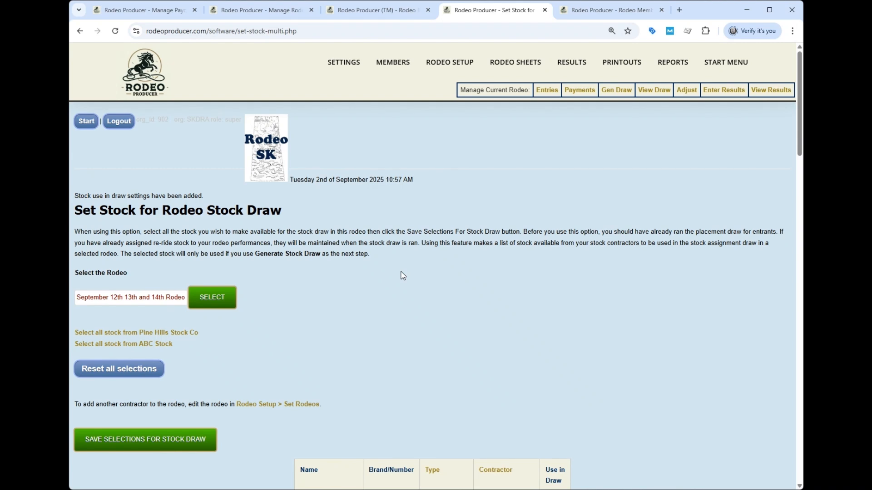
Step: Open draw generation, choose the September 12th 13th and 14th Rodeo as Competition 1, and initialize its draw
mouse_move(445, 64)
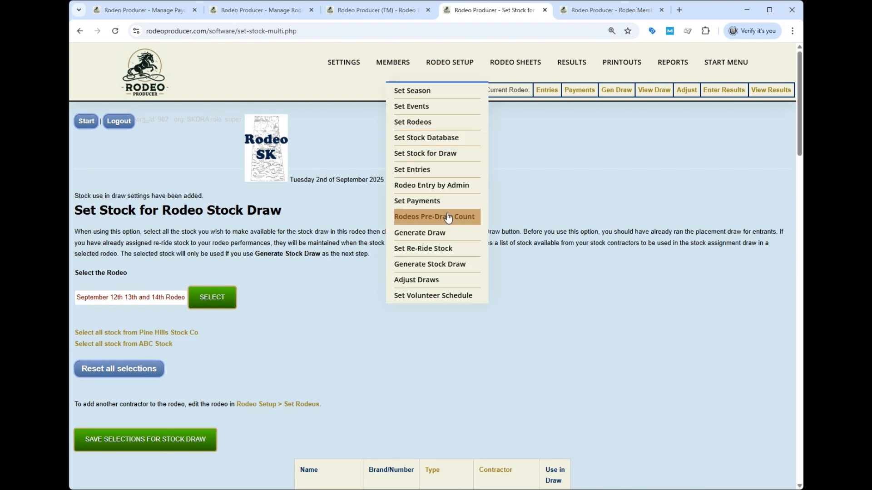
click(420, 233)
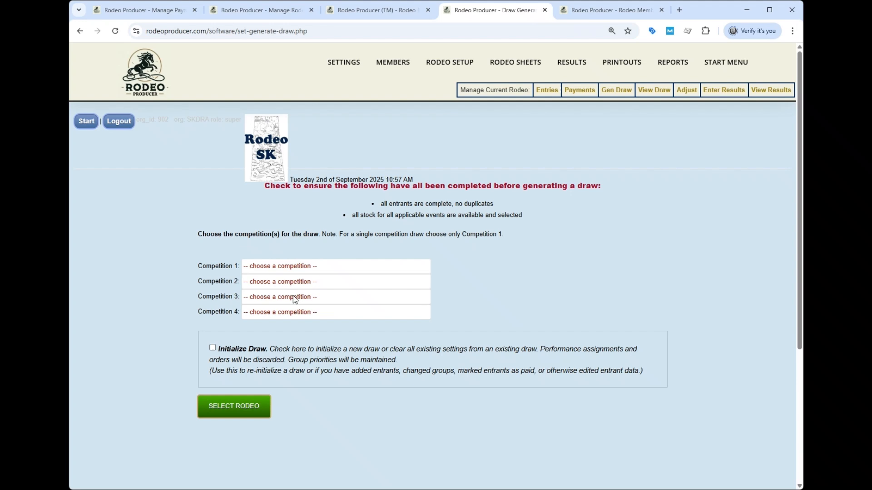
click(212, 348)
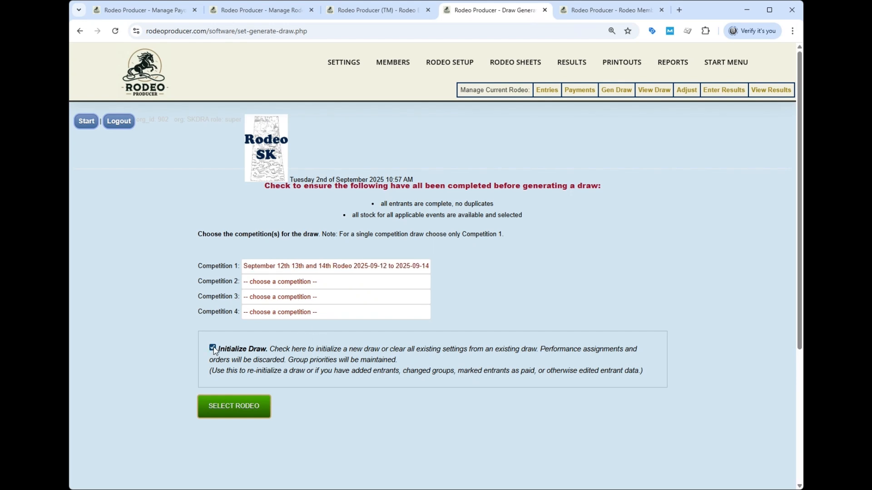
click(228, 403)
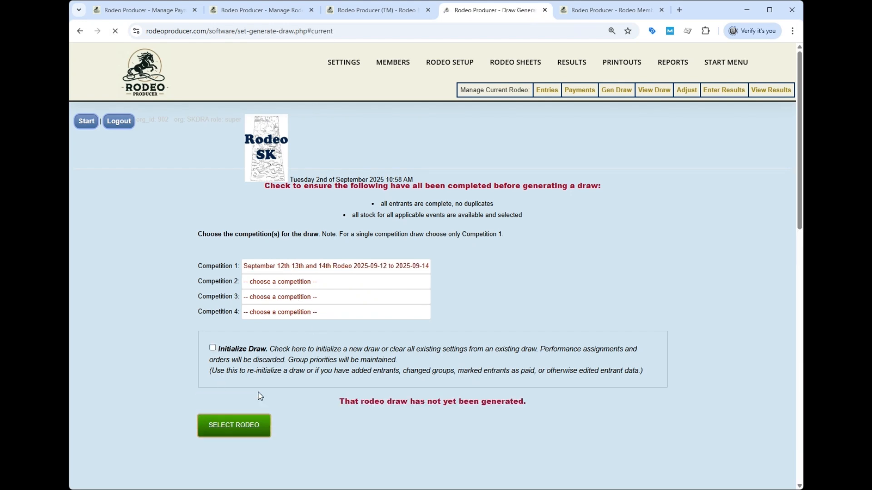
Step: Set the maximum number of entrants to unlimited for all events and save the max settings
scroll(428, 216, down, 3)
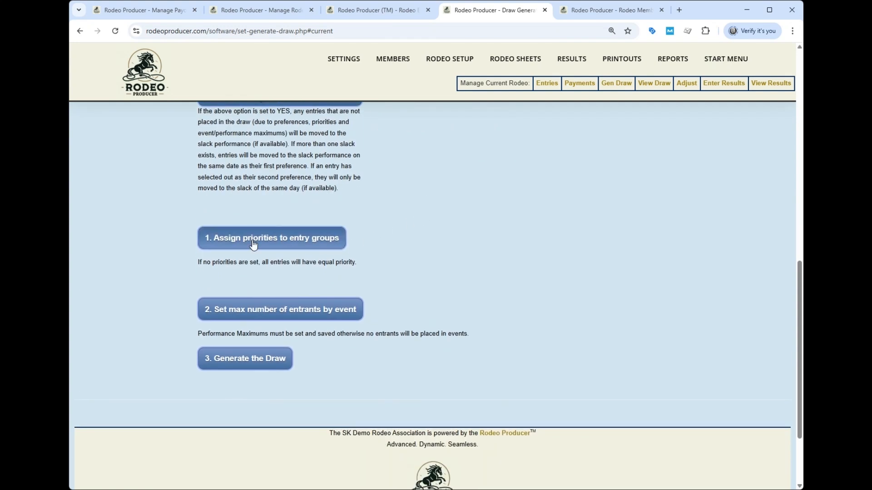
click(267, 313)
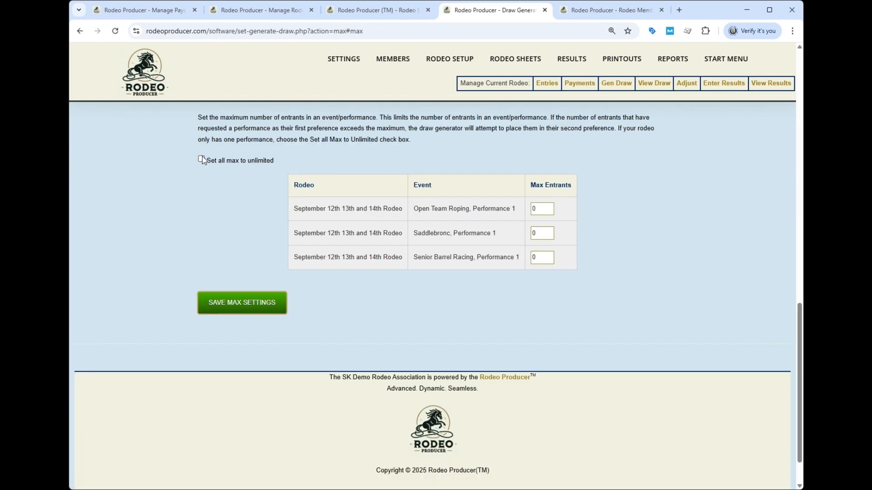
click(201, 159)
click(234, 302)
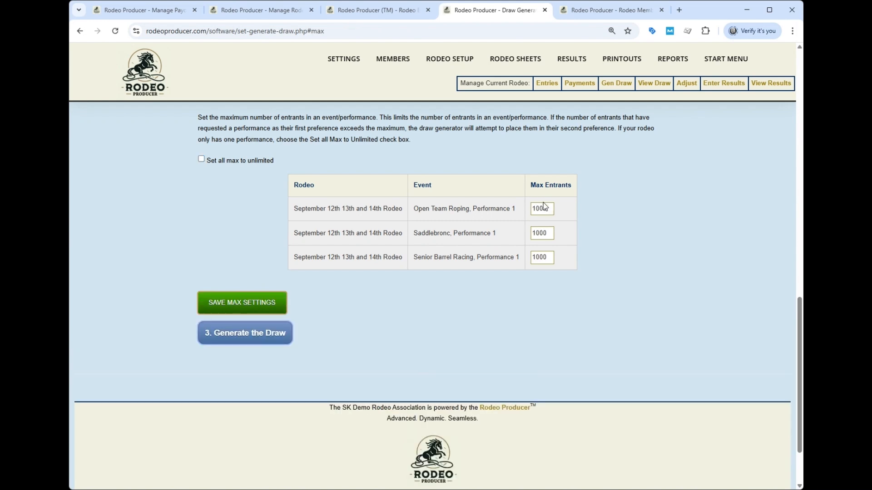
Step: Generate the placement draw and review the entrants' order for all three gos
click(242, 331)
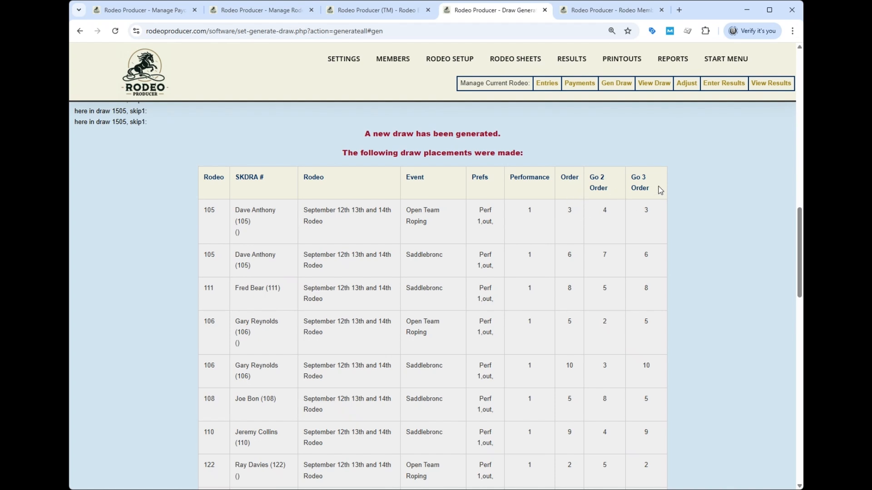
scroll(653, 245, down, 12)
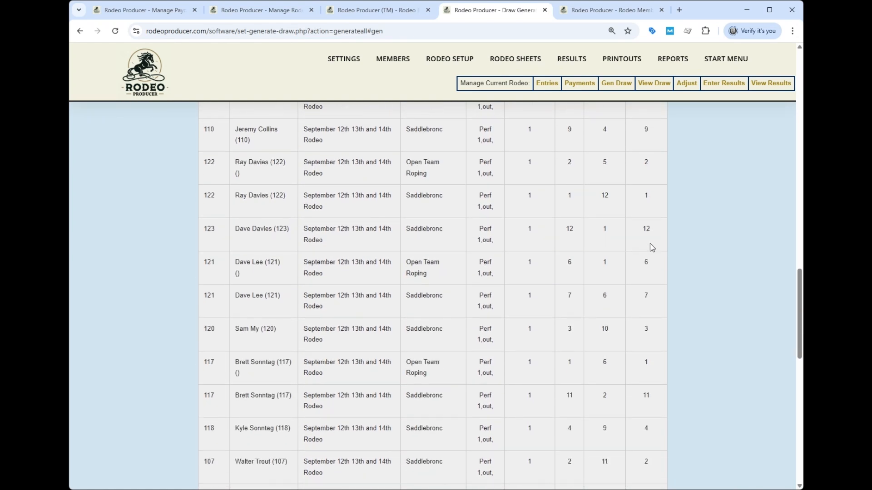
scroll(647, 241, down, 3)
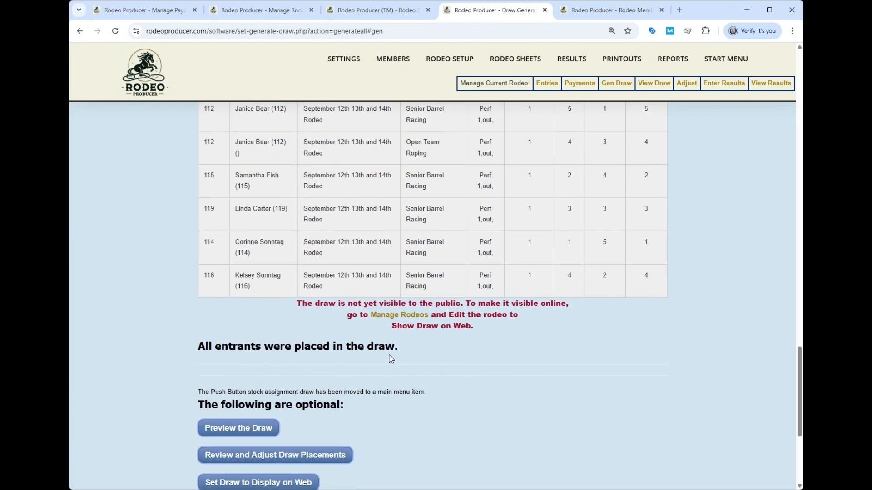
scroll(478, 354, down, 3)
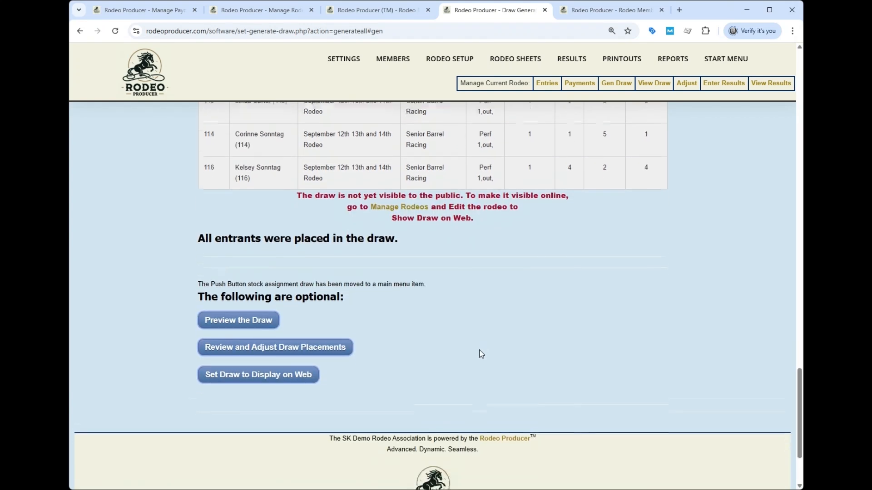
Step: Preview the draw and examine the running order of each event in the first, second and third go
click(232, 312)
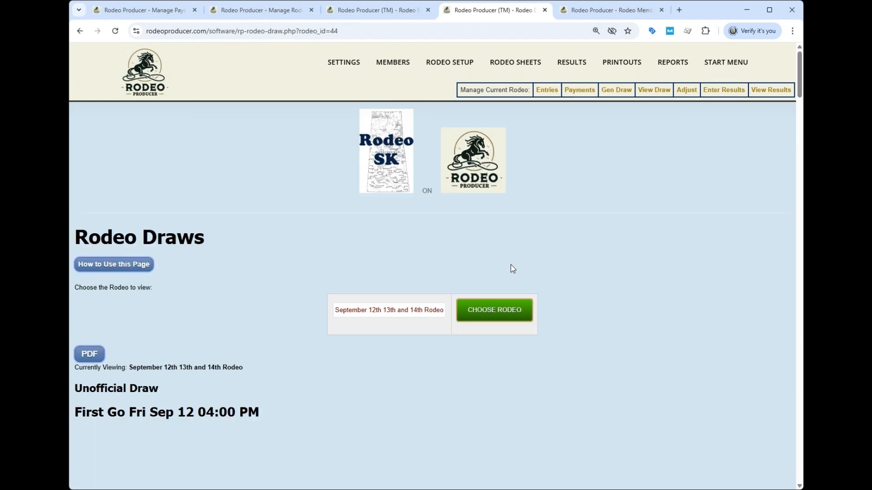
scroll(510, 280, down, 5)
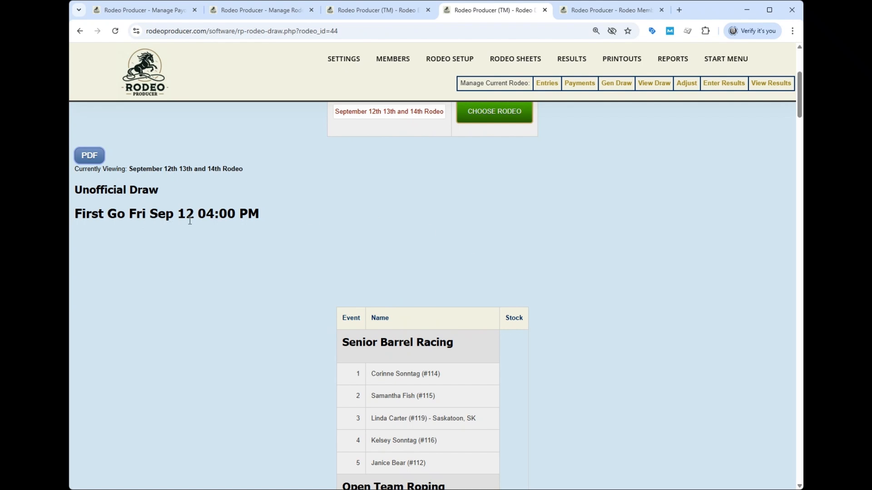
scroll(588, 312, down, 6)
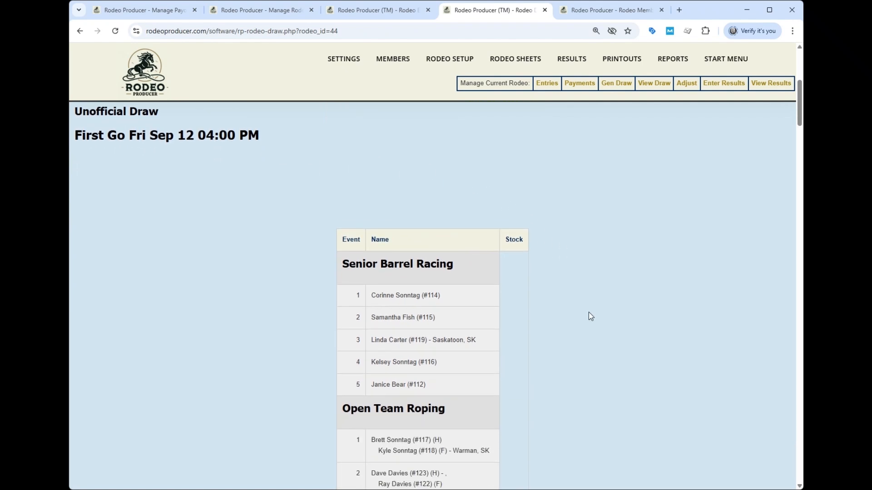
scroll(588, 311, down, 4)
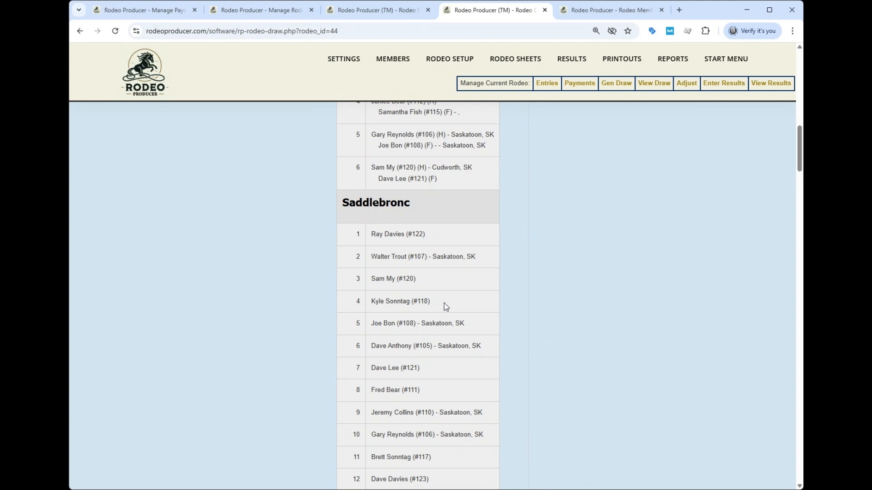
scroll(445, 307, down, 1)
scroll(446, 306, down, 5)
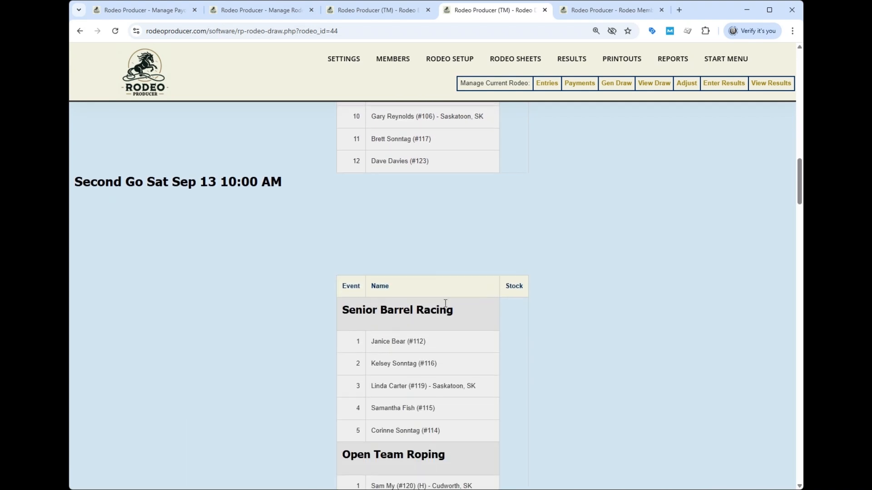
scroll(446, 307, down, 6)
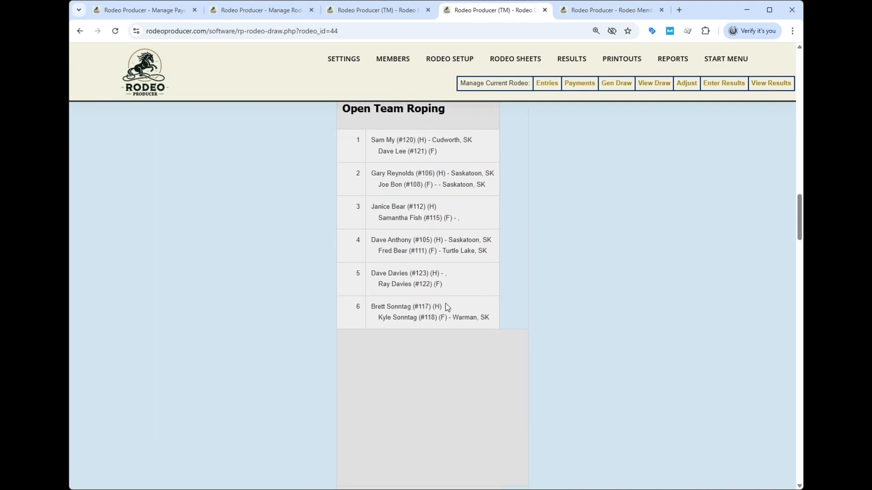
scroll(446, 307, down, 12)
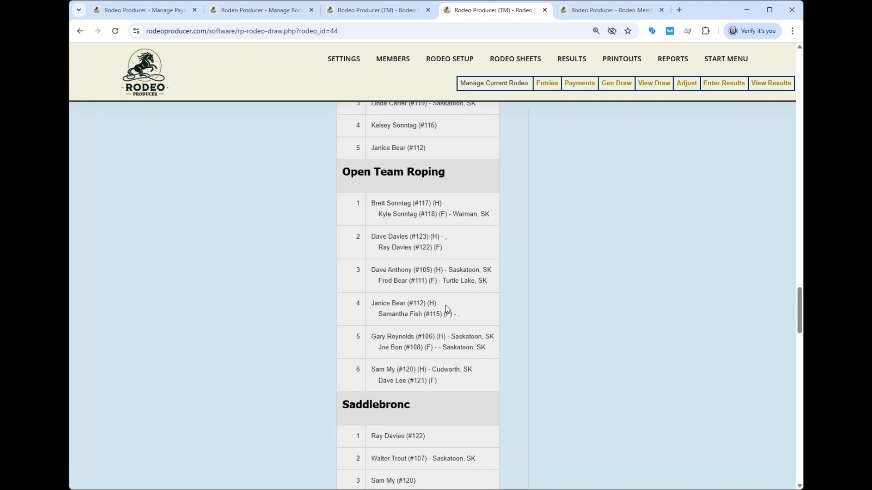
Step: Add Smile Again as Saddlebronc re-ride stock for gos 1, 2 and 3 with order 99
mouse_move(449, 83)
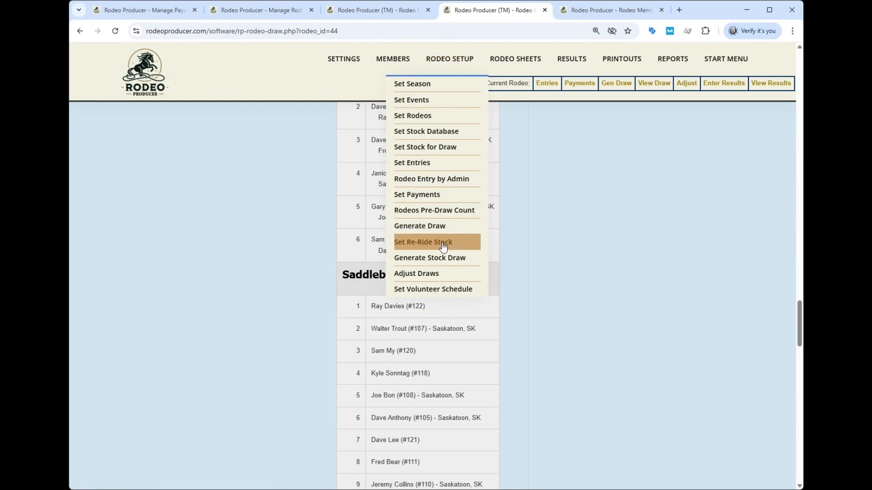
click(425, 245)
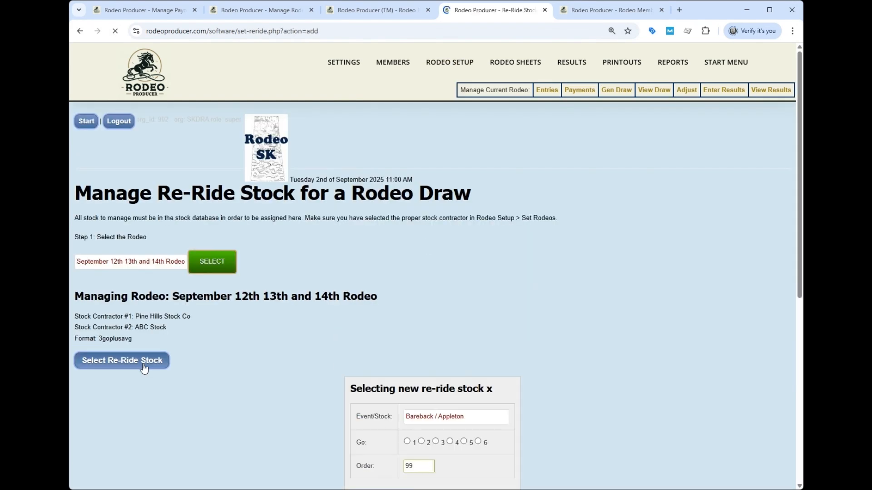
scroll(477, 284, down, 3)
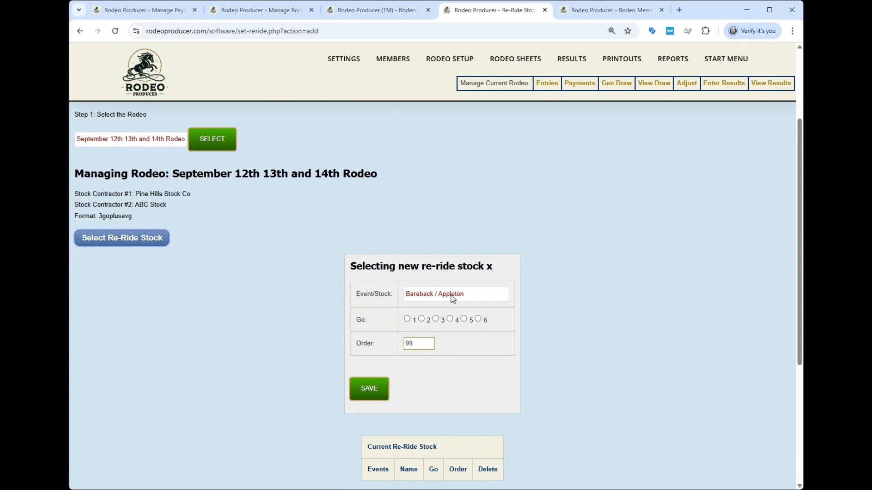
click(406, 319)
click(379, 385)
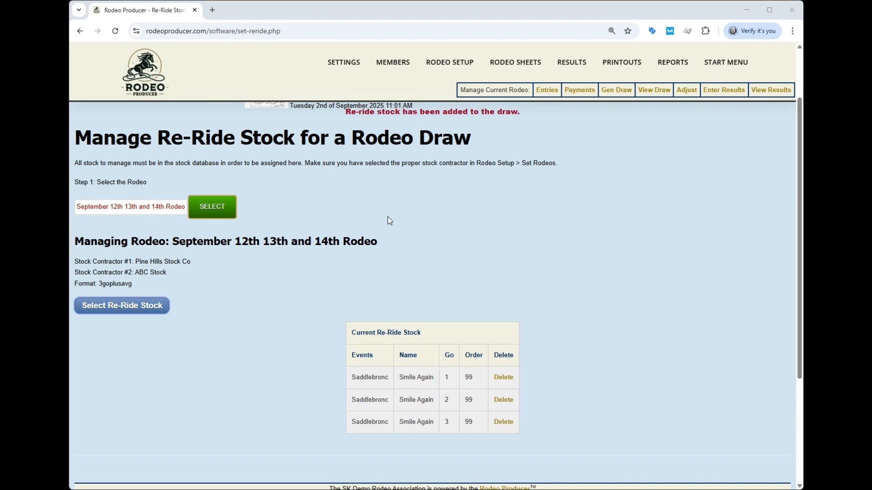
Step: Run the stock assignment draw for the September 12th 13th and 14th Rodeo
mouse_move(449, 62)
click(434, 264)
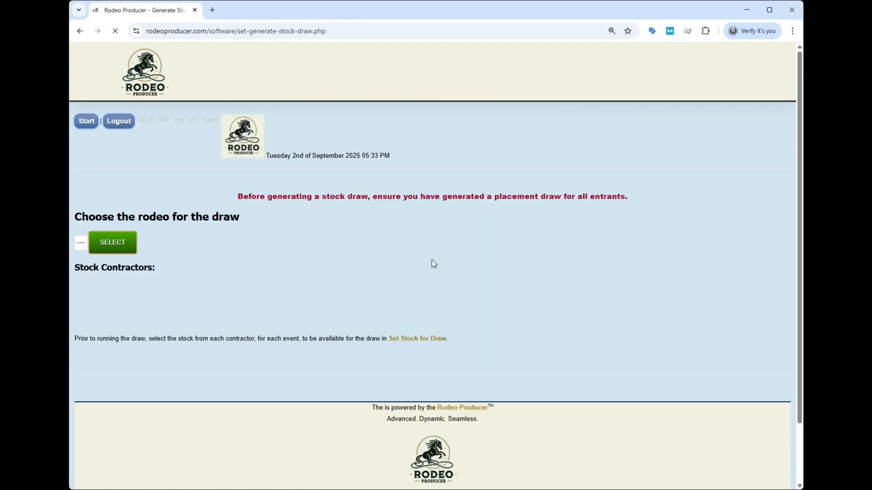
click(213, 247)
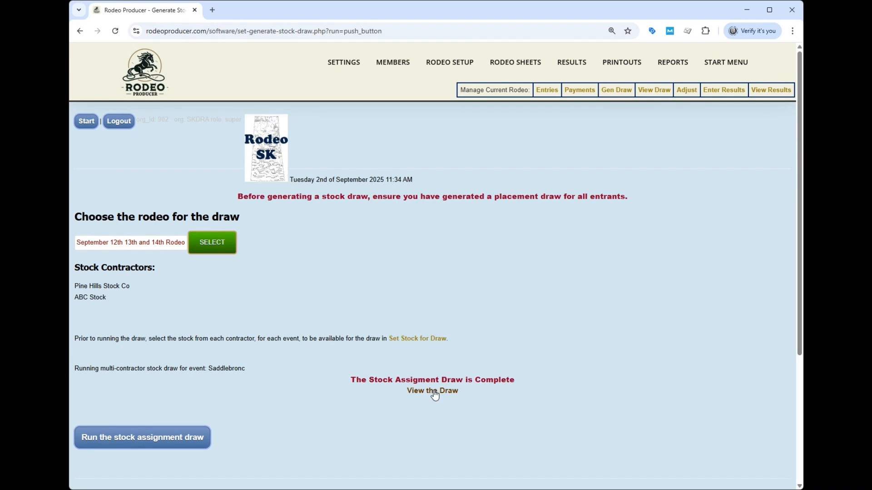
Step: Review the generated draw's event orders and Saddlebronc stock assignments across all three gos, and open the draw adjustment page
click(434, 391)
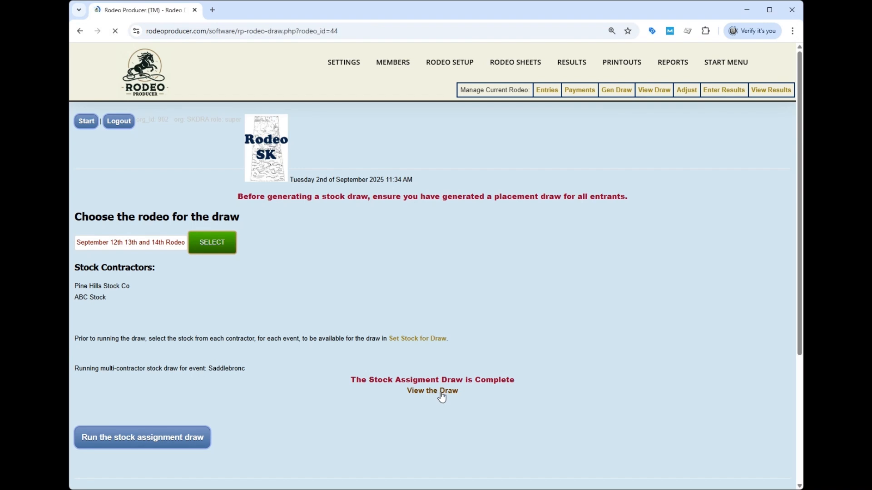
scroll(571, 266, down, 4)
scroll(527, 268, down, 3)
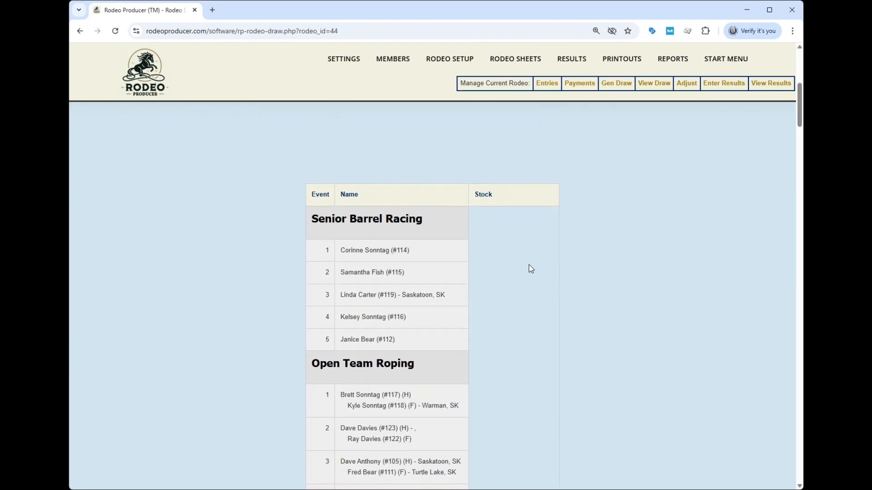
scroll(516, 267, up, 3)
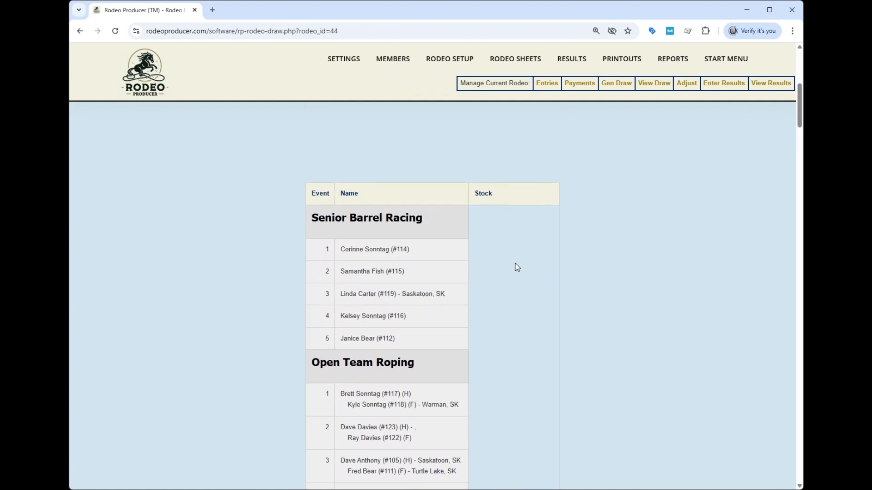
scroll(517, 267, down, 4)
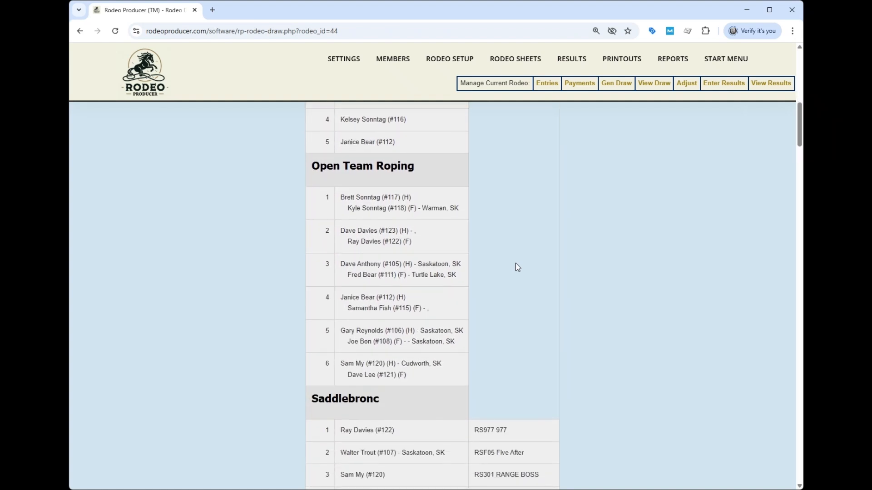
scroll(516, 267, down, 5)
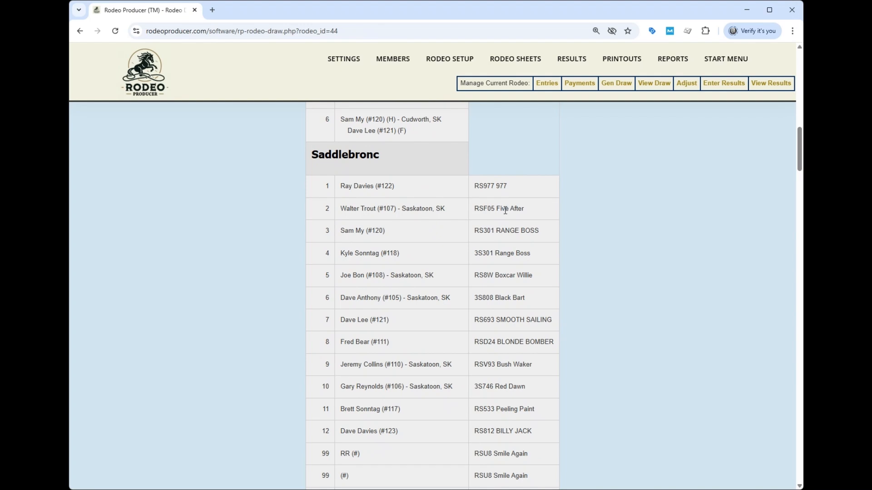
scroll(515, 295, down, 10)
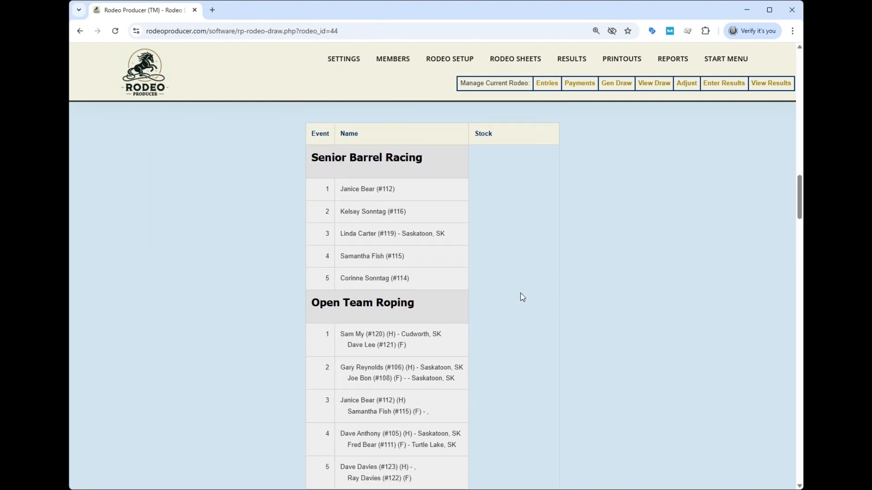
scroll(526, 297, down, 2)
scroll(530, 299, down, 5)
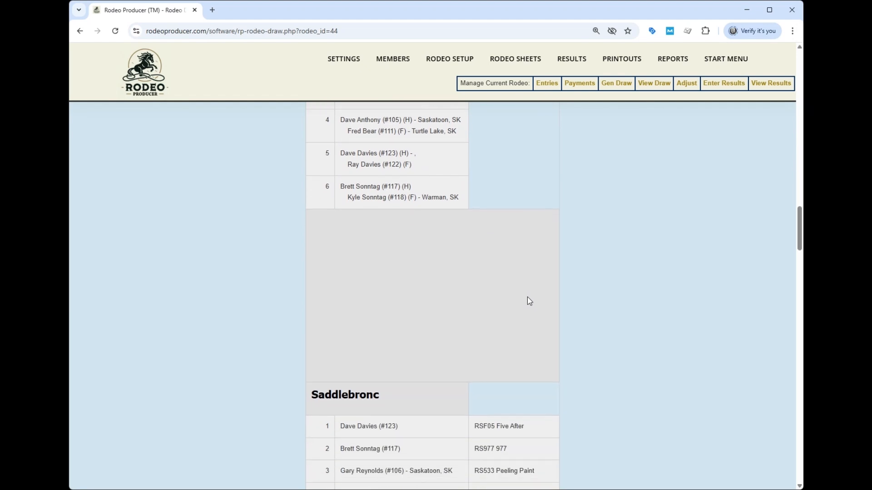
scroll(529, 301, down, 8)
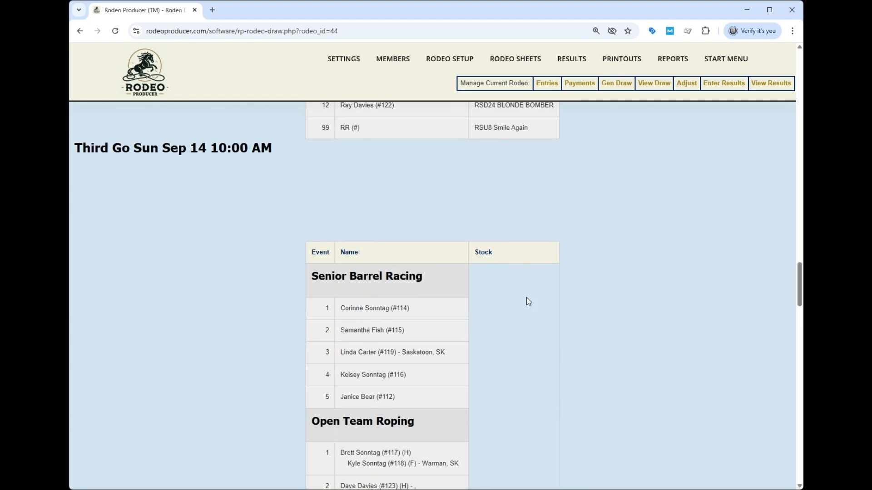
scroll(527, 302, down, 4)
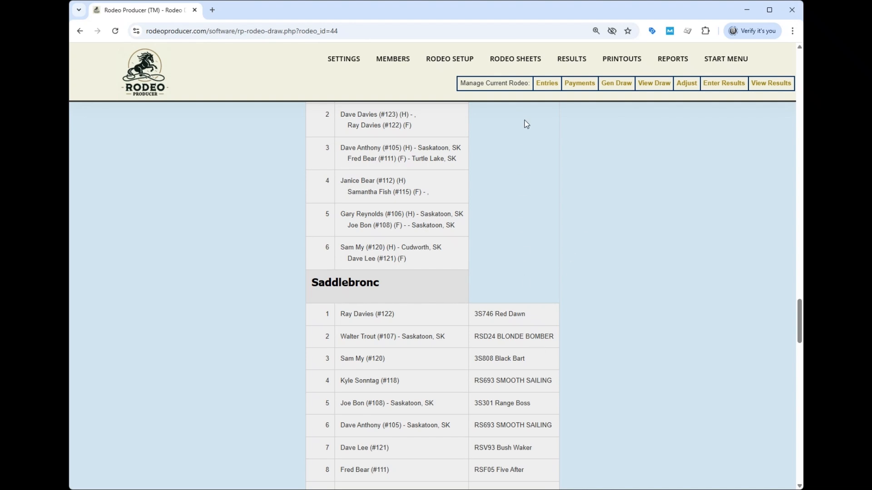
mouse_move(444, 63)
click(415, 274)
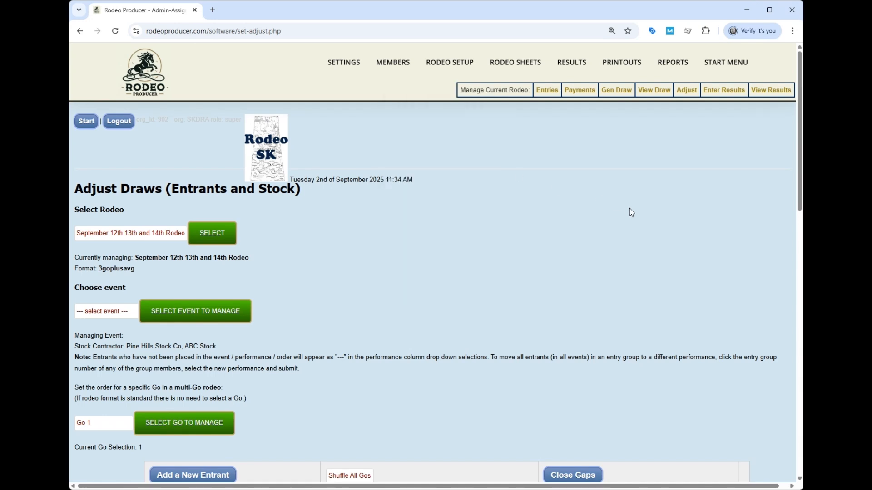
Step: Turn on Show Draw and Draw Official for the September 12th 13th and 14th Rodeo, saving each setting
mouse_move(439, 68)
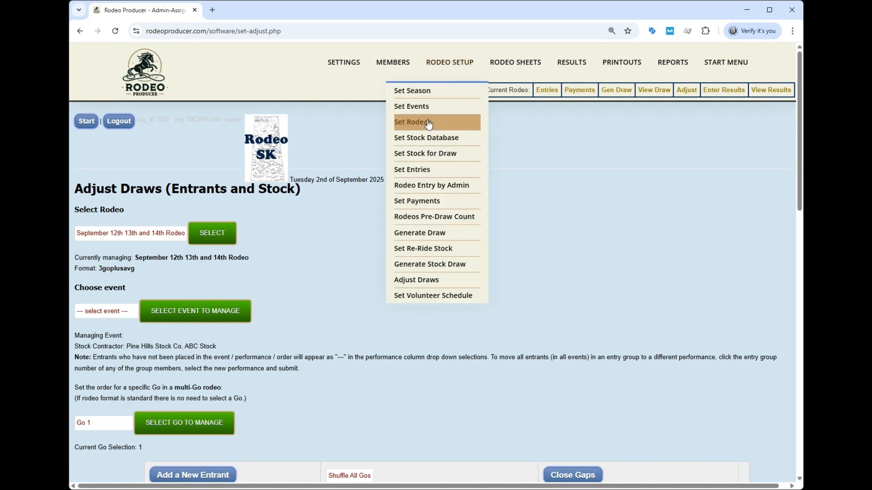
click(424, 170)
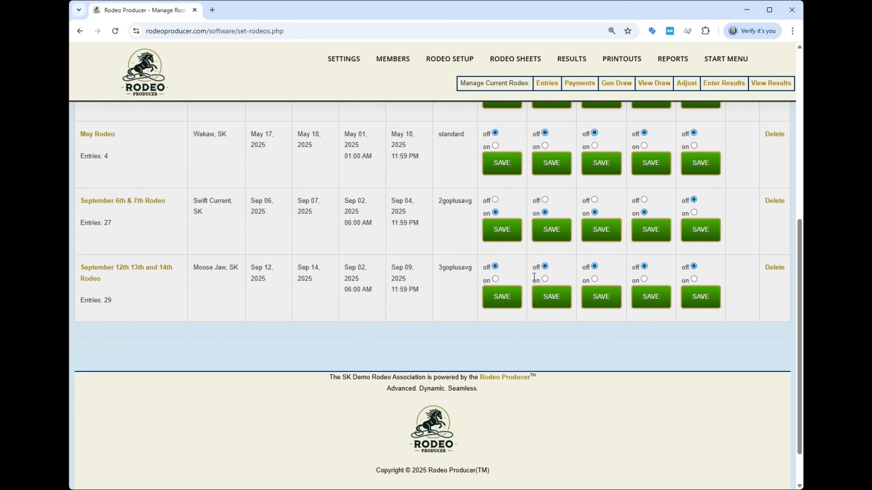
click(496, 279)
click(498, 297)
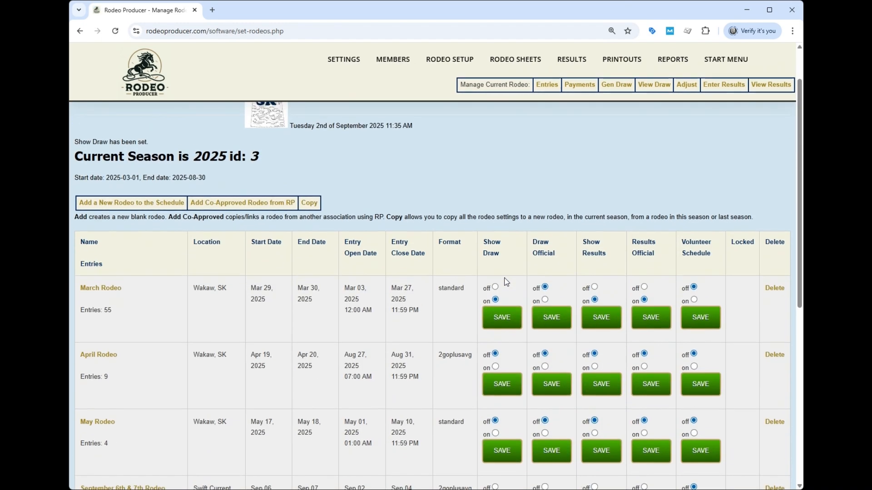
scroll(507, 281, down, 6)
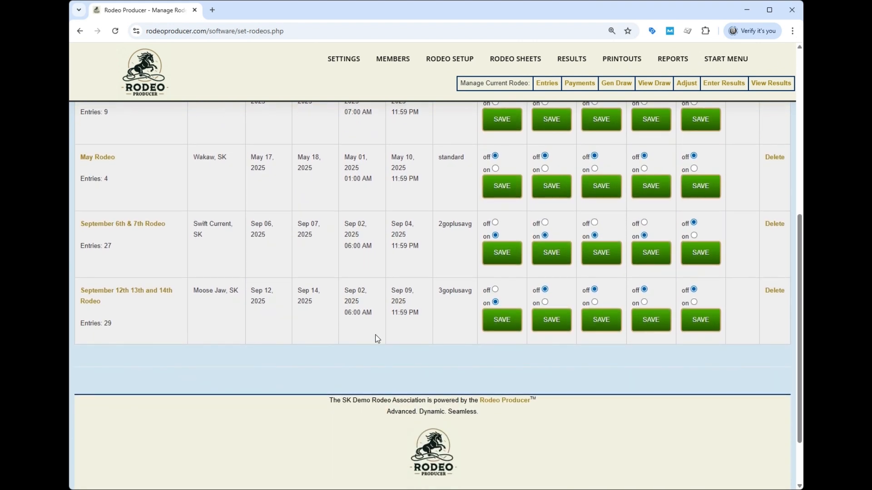
click(550, 314)
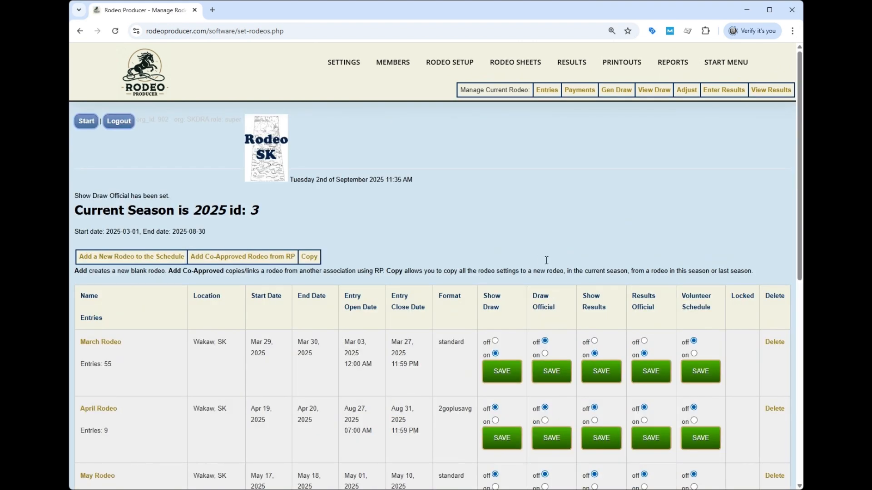
Step: View the official draw of the September 12th 13th and 14th Rodeo, and open its judges cards, announcer sheets and day sheets pages
mouse_move(510, 67)
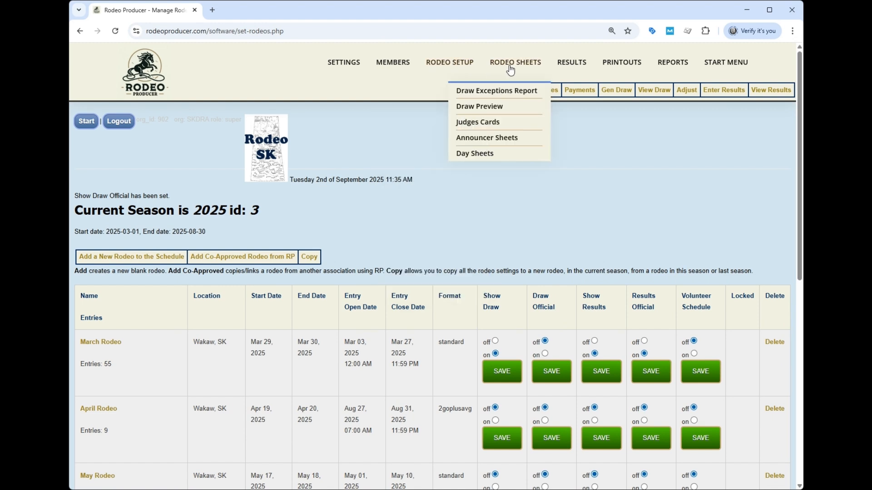
click(479, 106)
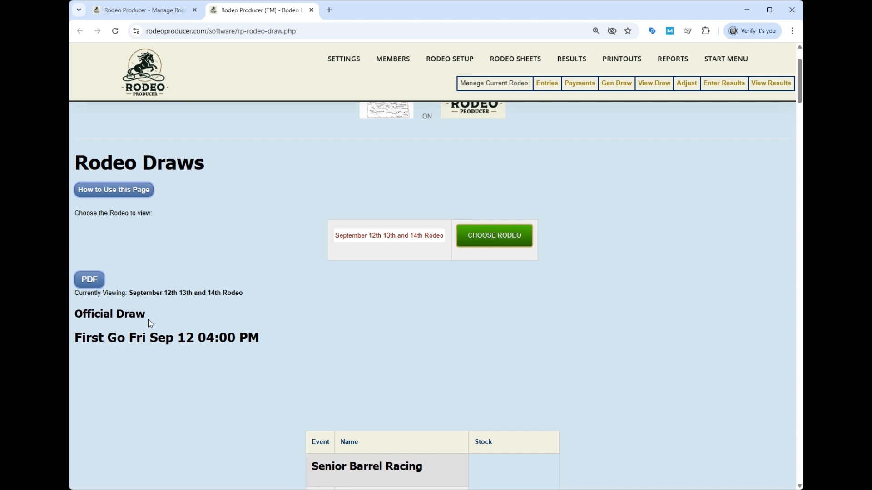
mouse_move(518, 67)
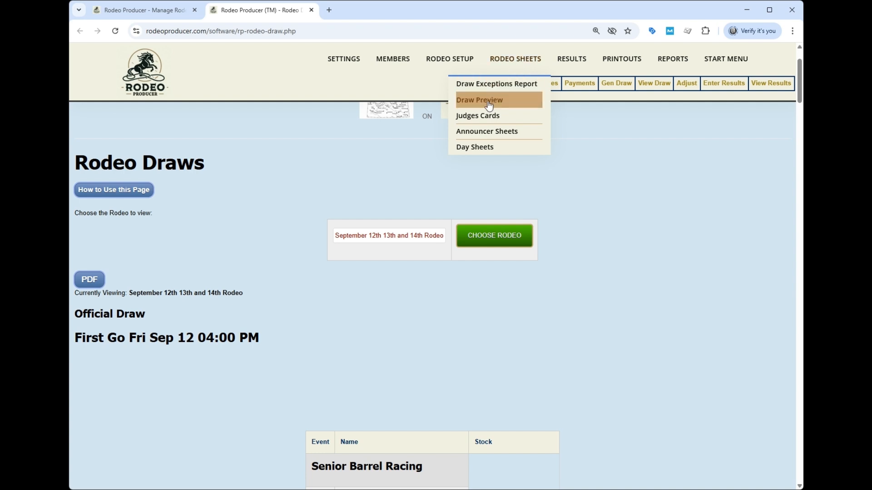
click(482, 117)
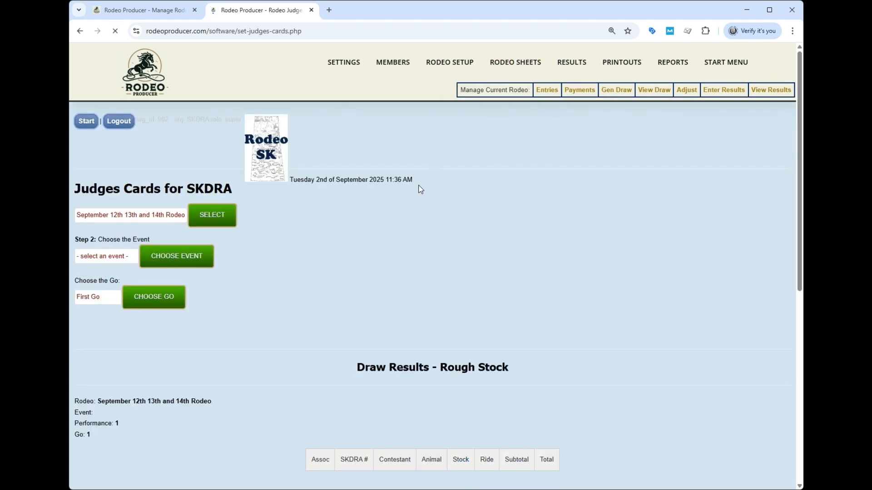
click(475, 142)
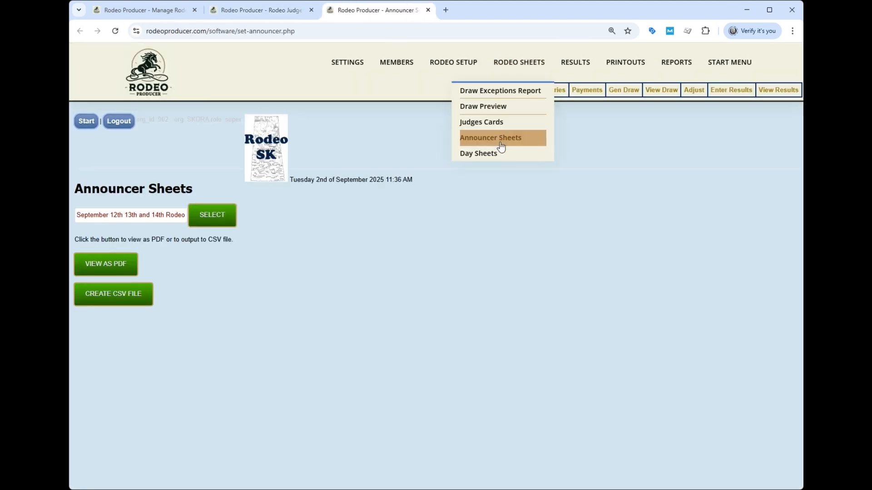
click(499, 153)
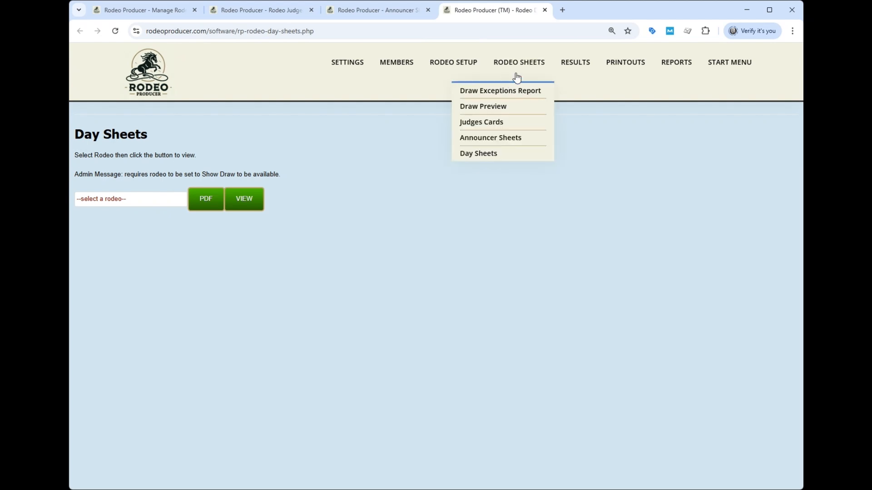
Step: Open results entry for the September 12th 13th and 14th Rodeo and load Senior Barrel Racing as the event to manage
mouse_move(575, 70)
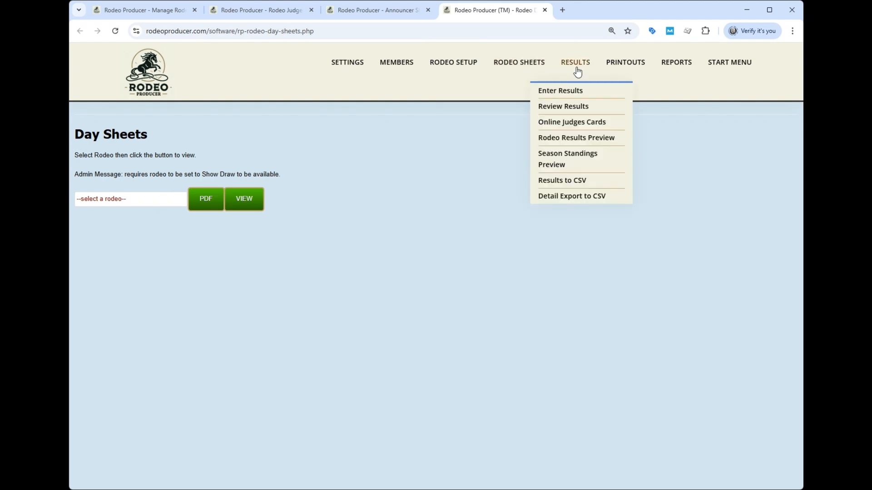
click(560, 90)
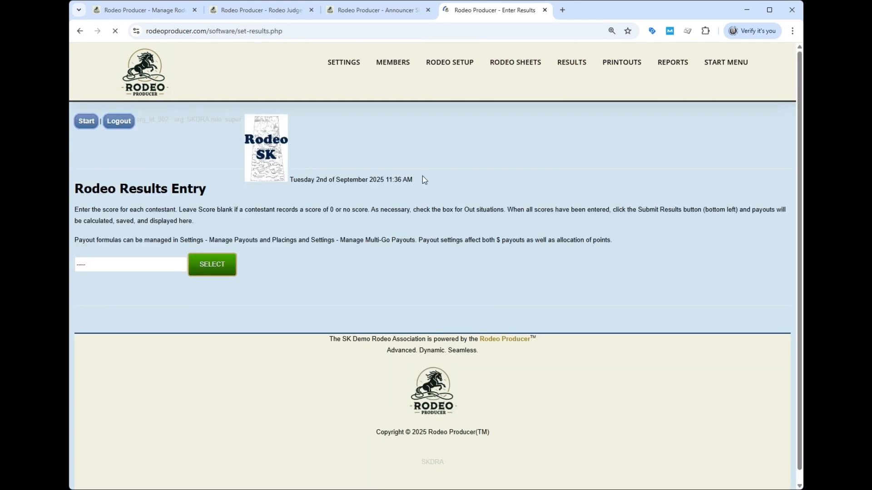
click(125, 265)
click(145, 337)
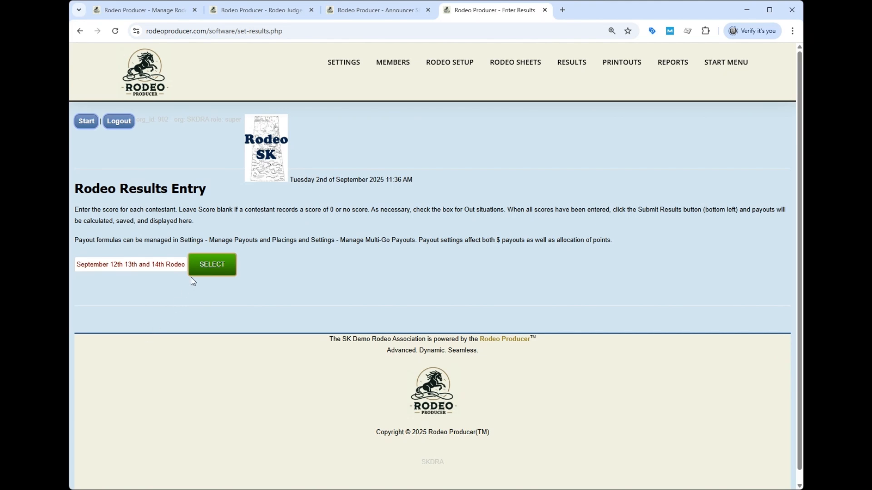
click(209, 272)
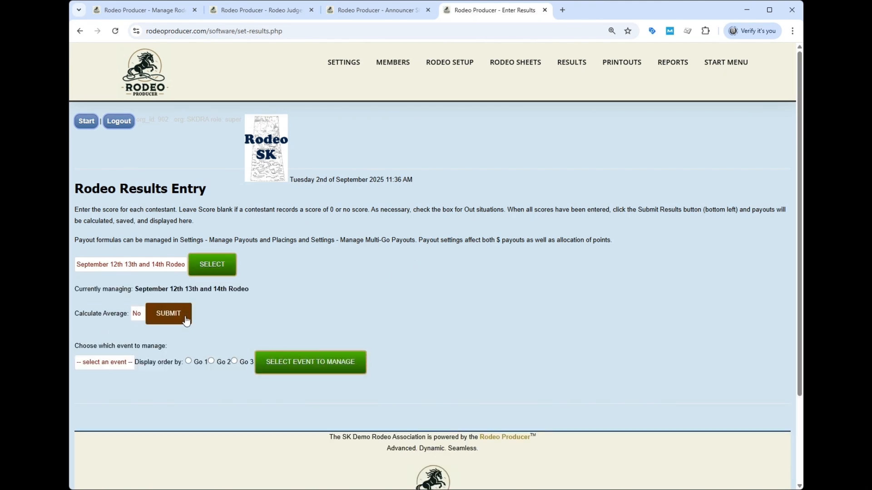
click(119, 392)
scroll(418, 254, down, 4)
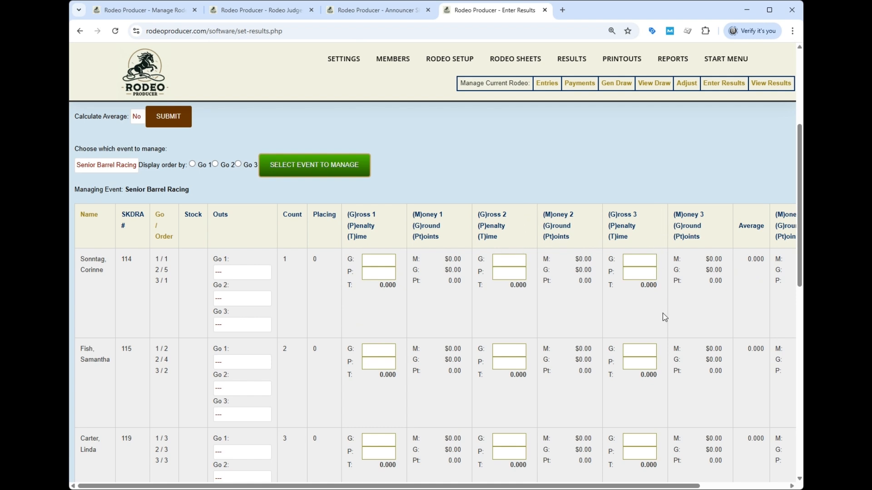
Step: Enter Go 1 gross times of 13.654, 13.789, 14.015, 13.547 and 14.259 in draw order and submit the results
scroll(664, 317, down, 2)
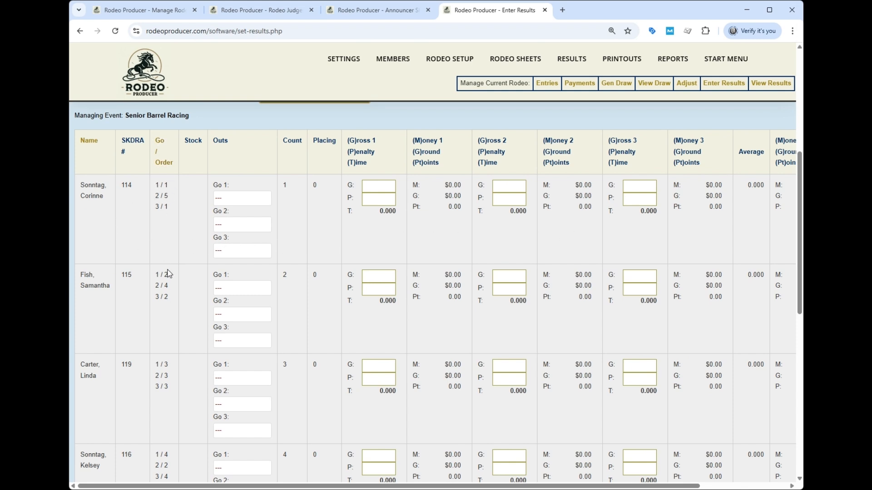
scroll(173, 286, up, 1)
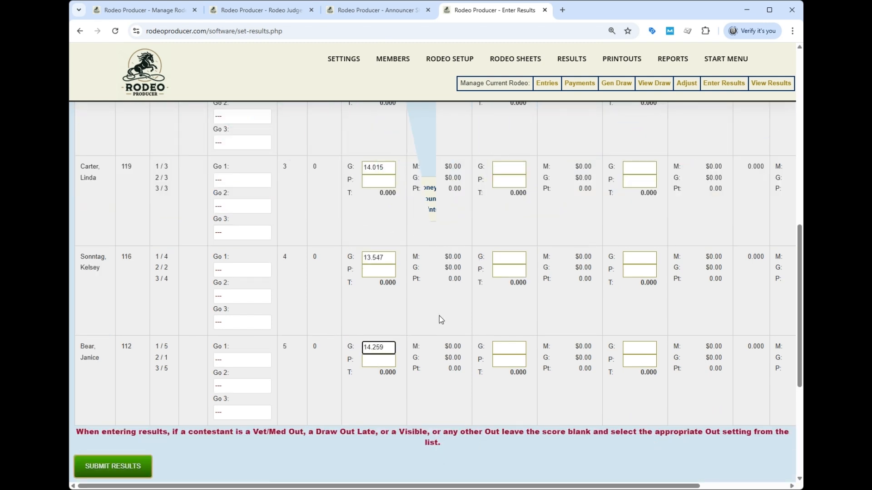
click(116, 465)
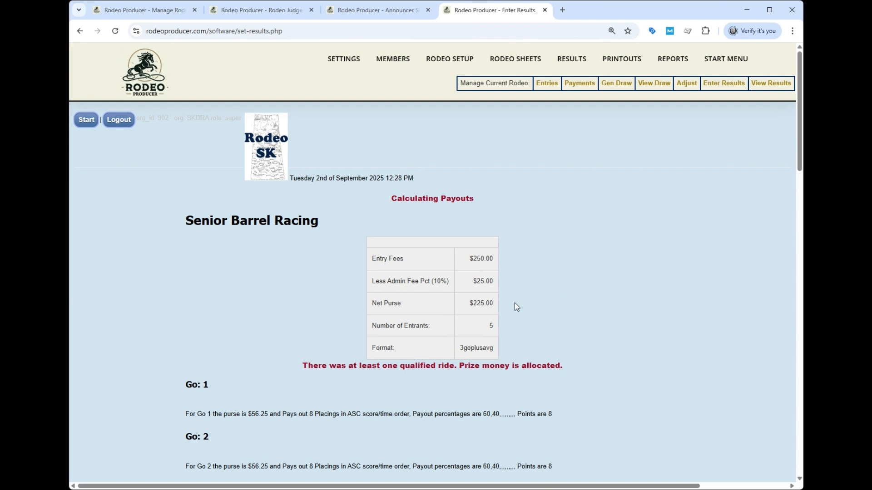
Step: Review the Senior Barrel Racing purse calculation and the Go 1 money, points and placings
scroll(558, 291, down, 2)
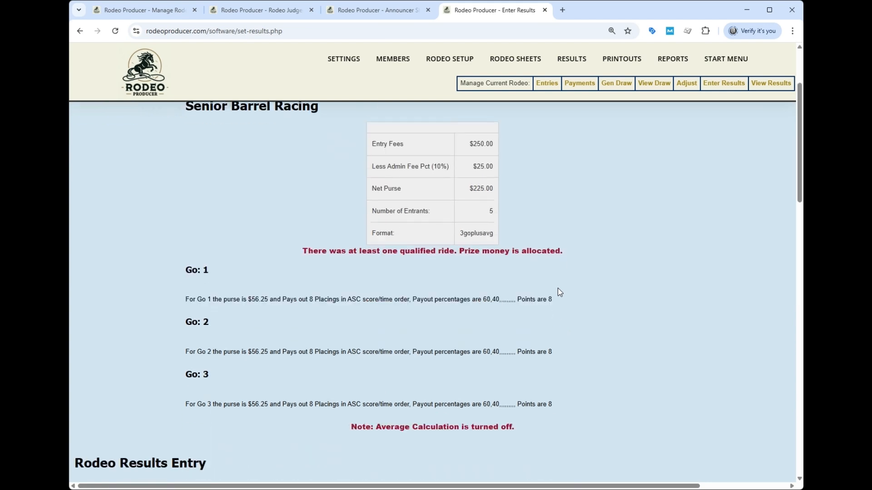
scroll(558, 288, down, 2)
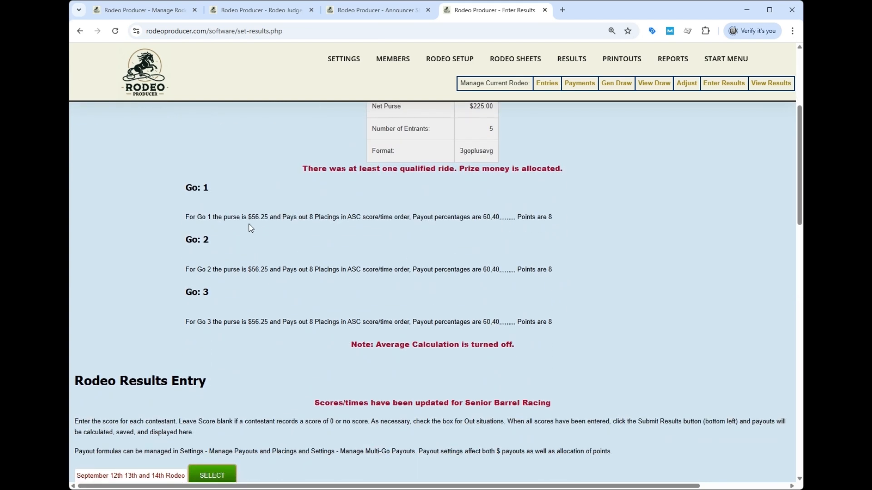
scroll(598, 255, down, 10)
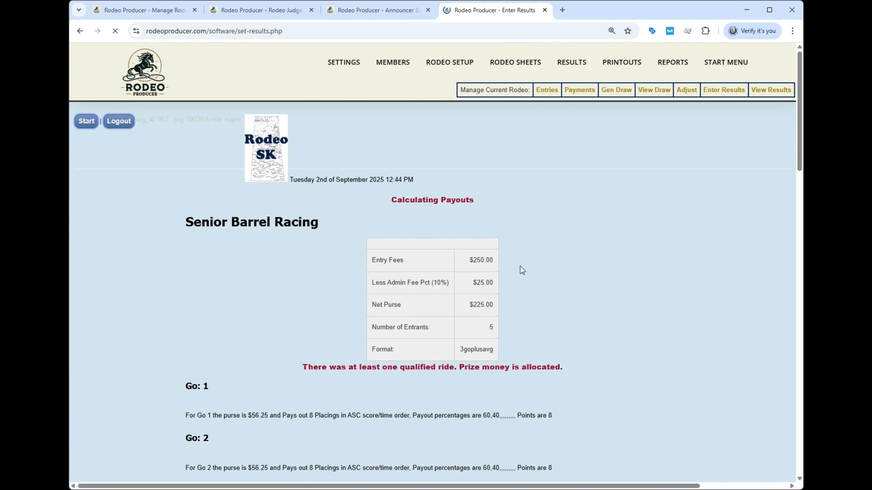
Step: Enter and submit the Go 2 times, including 14.101, 14.900 and 14.100 for the contestants first, second and fifth in Go 2 order
scroll(521, 264, down, 5)
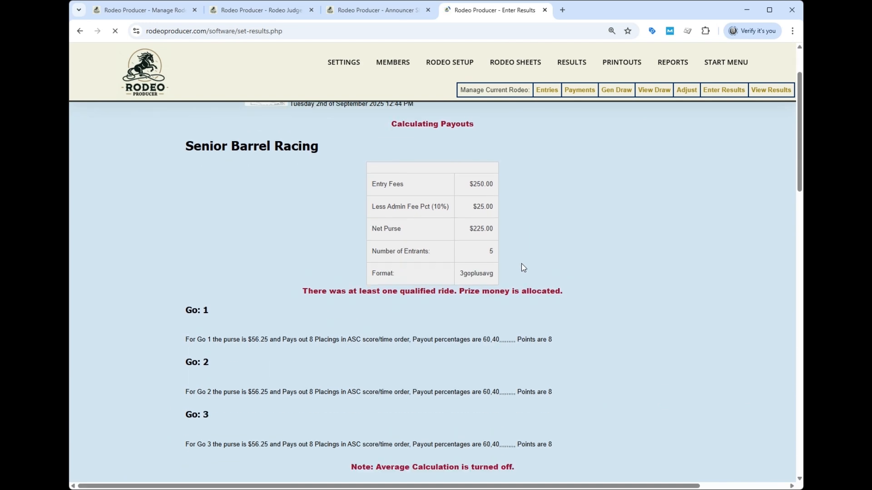
scroll(521, 269, down, 7)
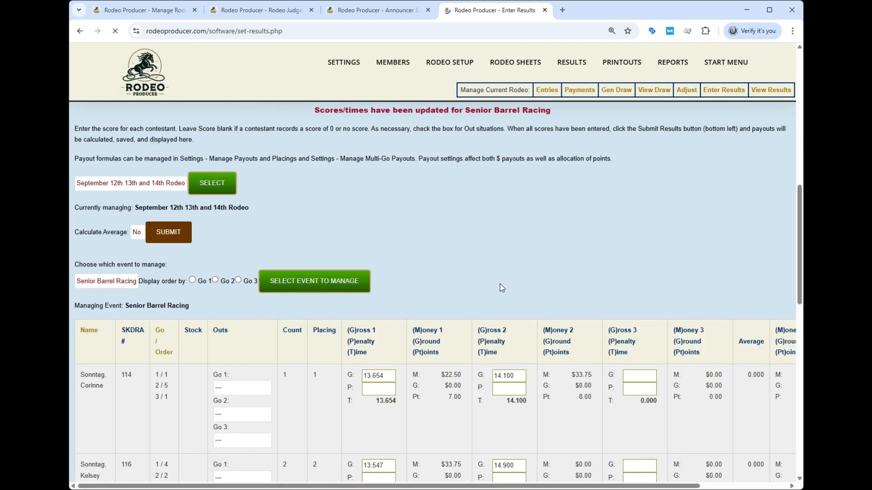
scroll(322, 326, down, 3)
Step: Reload the Senior Barrel Racing results list in Go 3 order and look through the contestants' Go 3 draw positions
scroll(323, 327, up, 3)
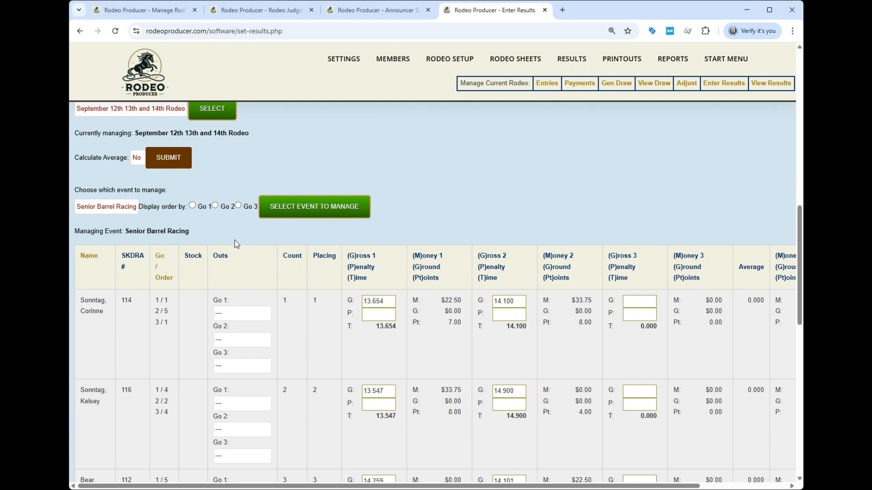
click(239, 206)
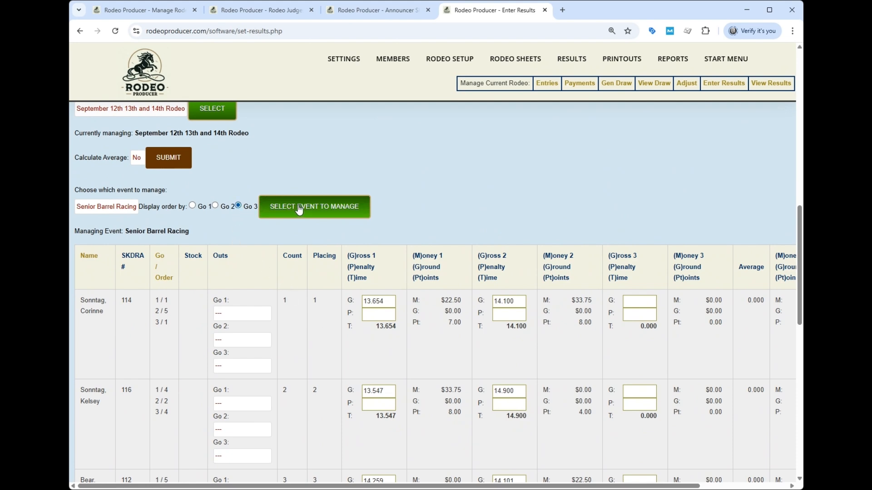
click(300, 207)
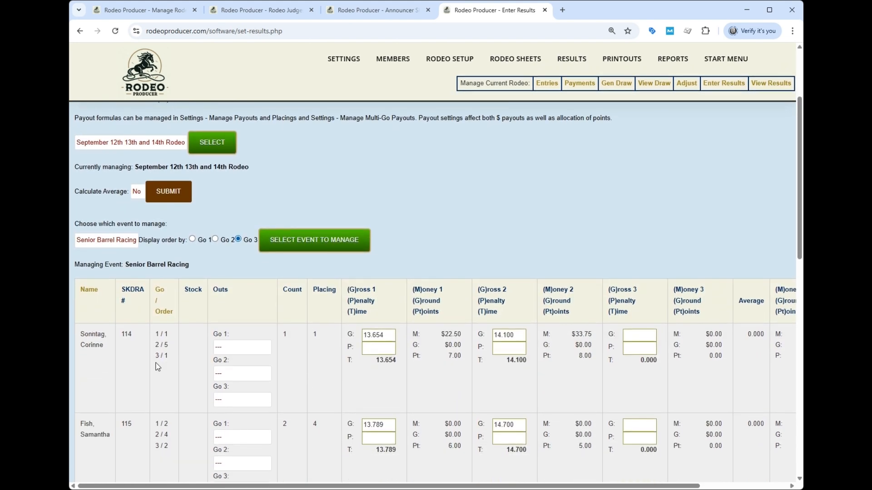
scroll(165, 457, down, 3)
scroll(165, 457, up, 3)
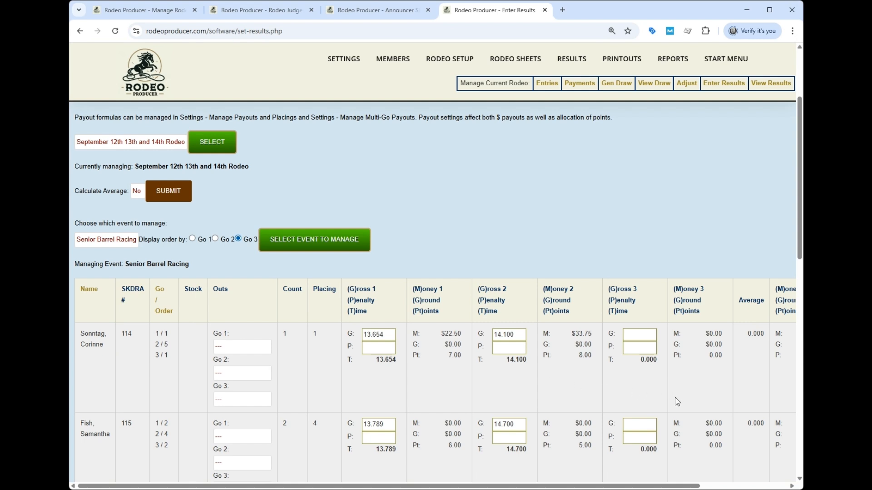
Step: Set Calculate Average to Yes for the September 12th 13th and 14th Rodeo and submit the setting
click(140, 194)
click(139, 215)
click(151, 198)
scroll(524, 208, down, 3)
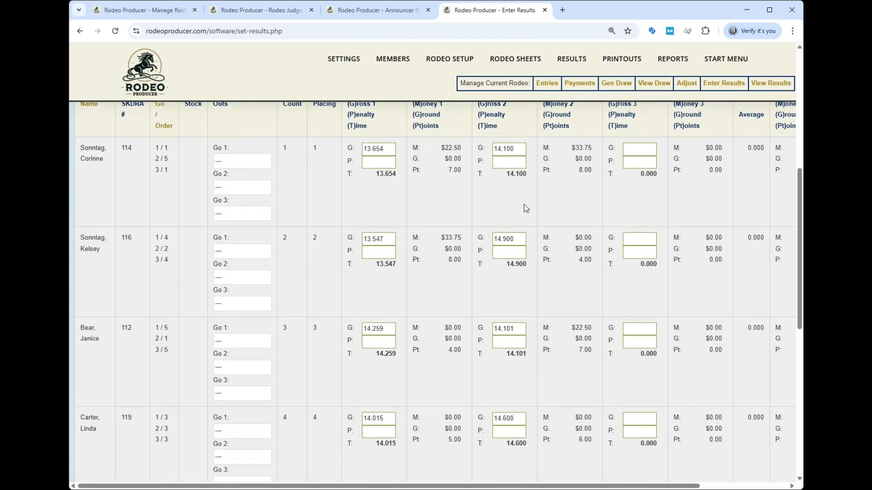
Step: Enter and submit Senior Barrel Racing Go 3 times of 14.850, 14.810, 14.820, 14.840 and 14.830 in Go 3 draw order
scroll(524, 208, up, 3)
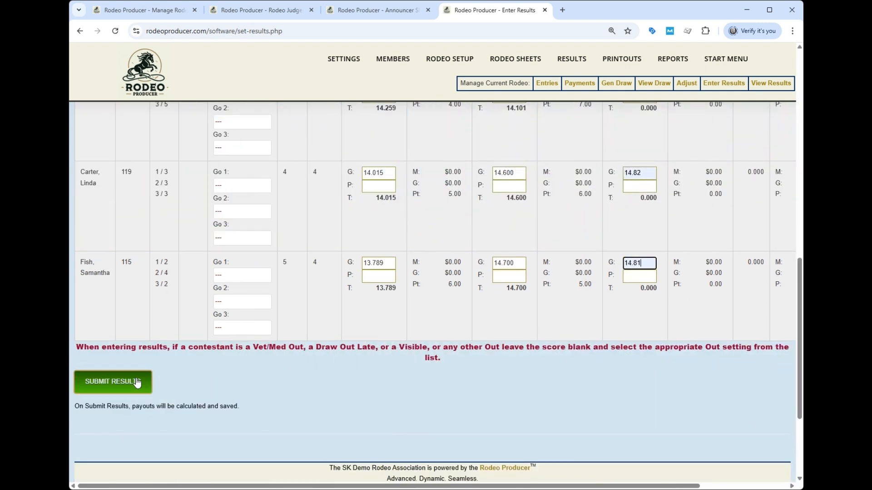
click(137, 382)
scroll(547, 259, down, 15)
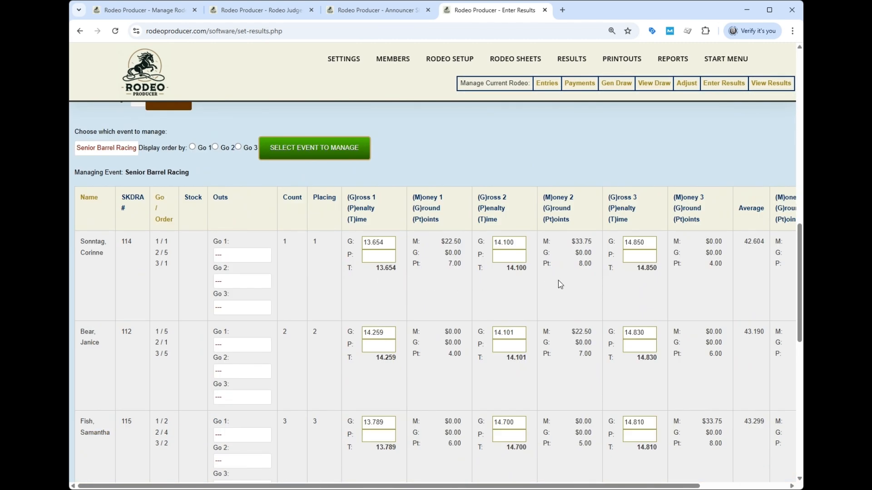
scroll(671, 288, right, 2)
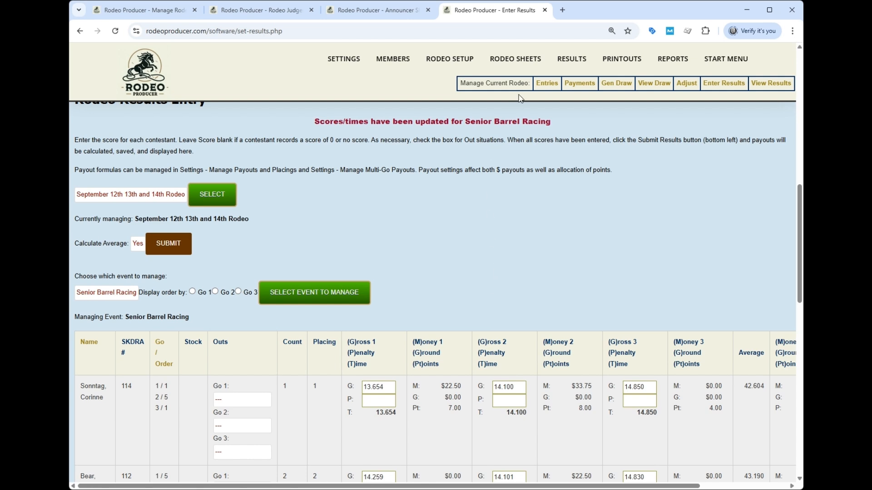
Step: Open the Rodeo Results Preview and review the go, average and total columns for Saddlebronc, Open Team Roping and Senior Barrel Racing
mouse_move(568, 72)
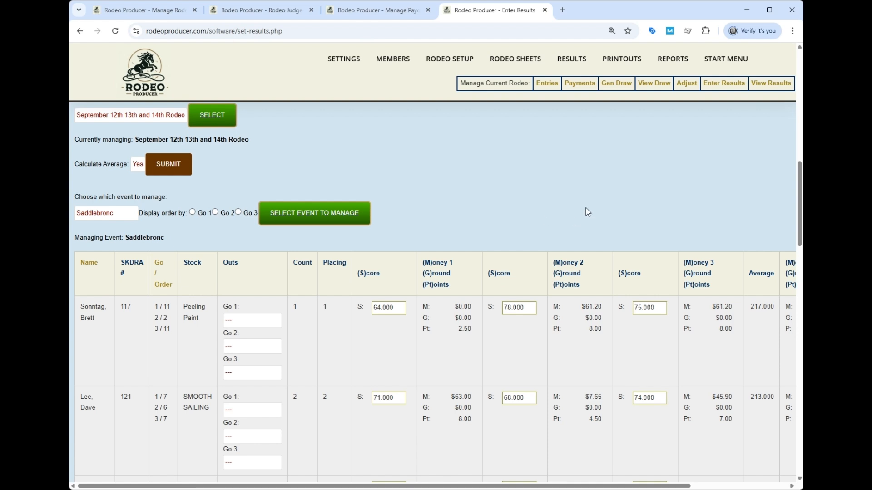
mouse_move(571, 60)
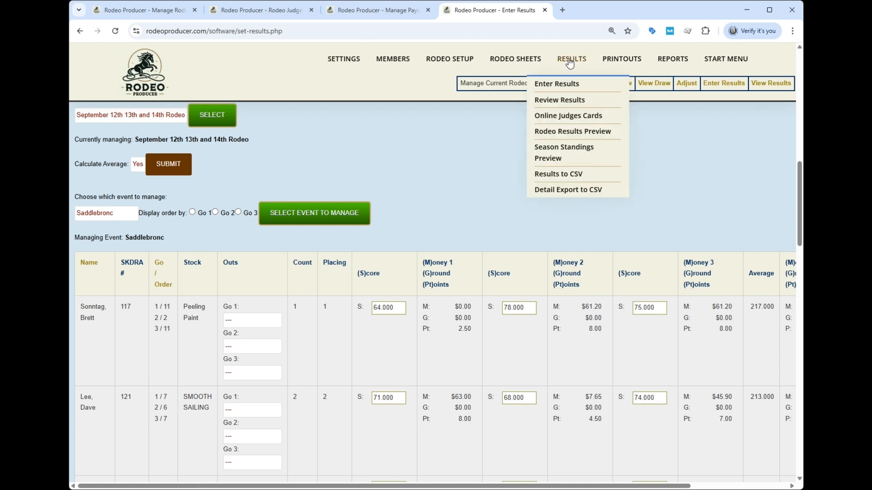
click(575, 133)
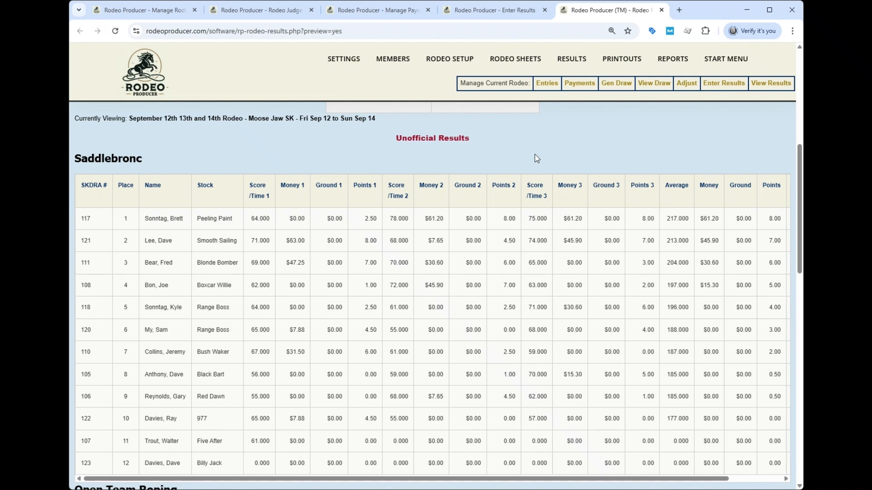
drag(572, 479, 635, 481)
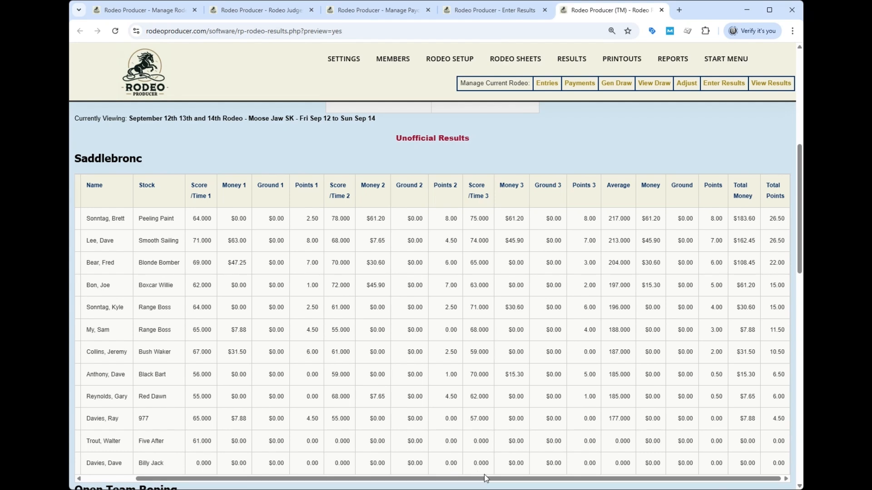
drag(490, 479, 344, 474)
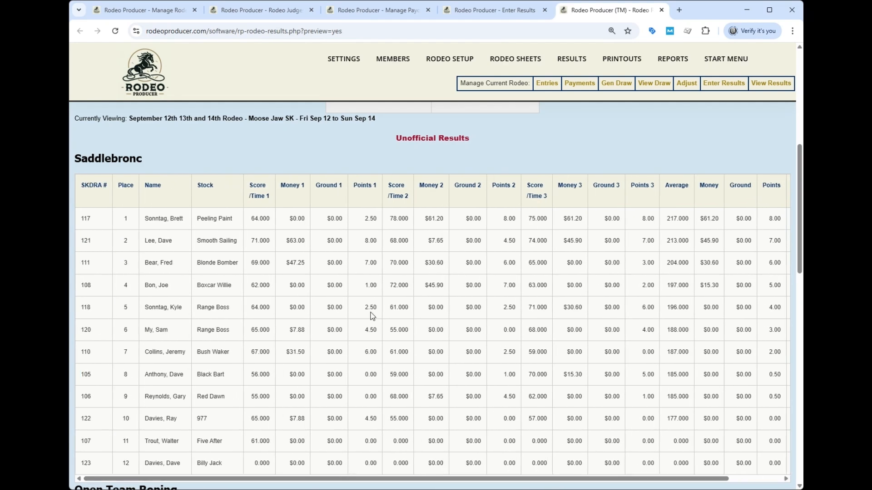
scroll(529, 146, down, 4)
scroll(530, 145, down, 3)
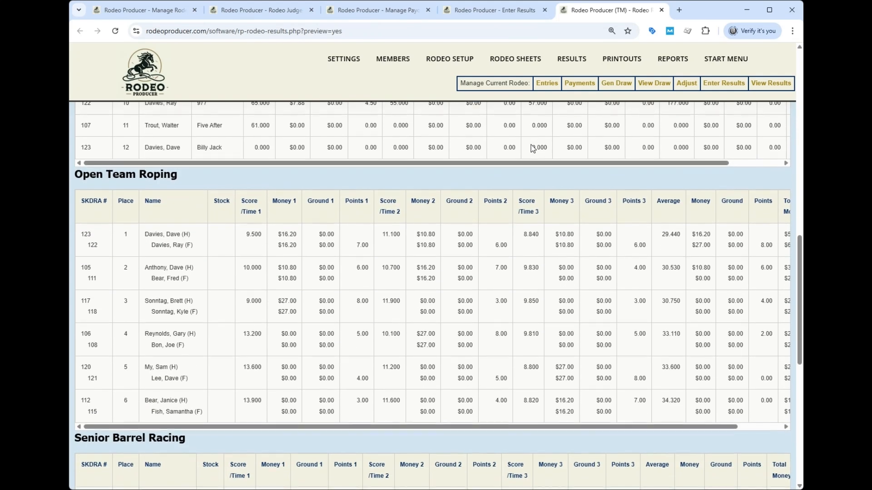
drag(494, 433, 464, 423)
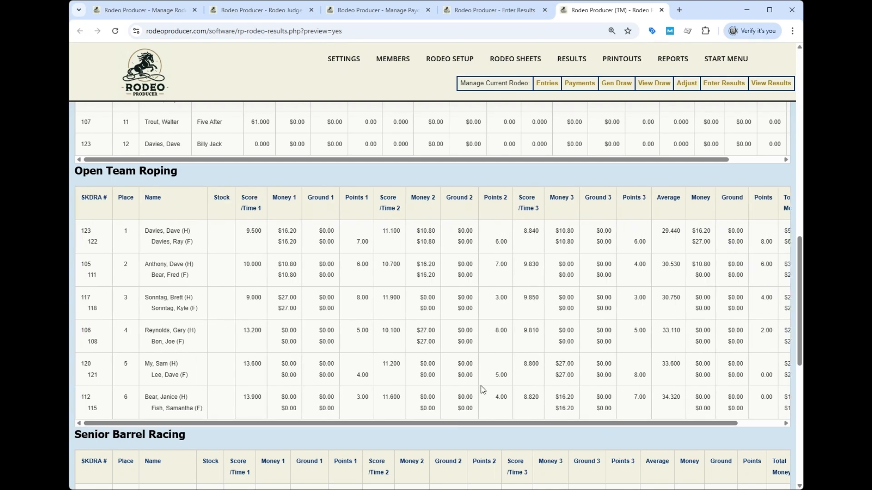
scroll(482, 389, down, 5)
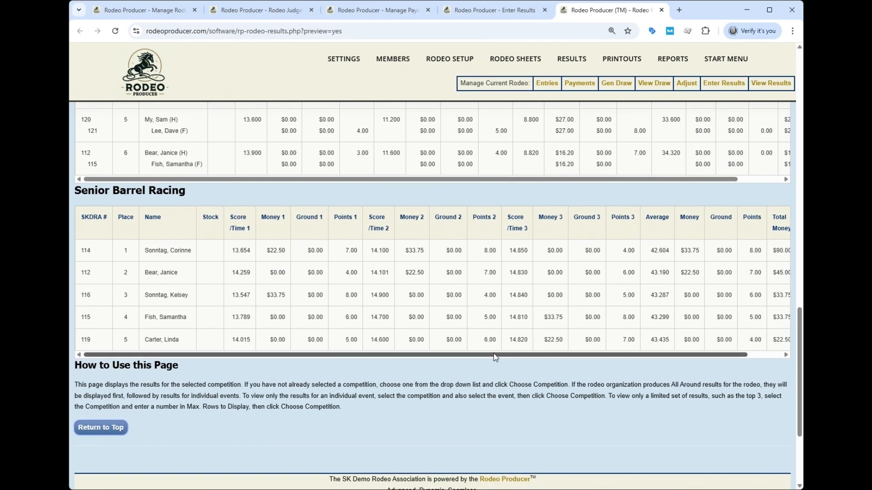
scroll(549, 356, right, 1)
scroll(451, 375, up, 4)
scroll(451, 375, up, 6)
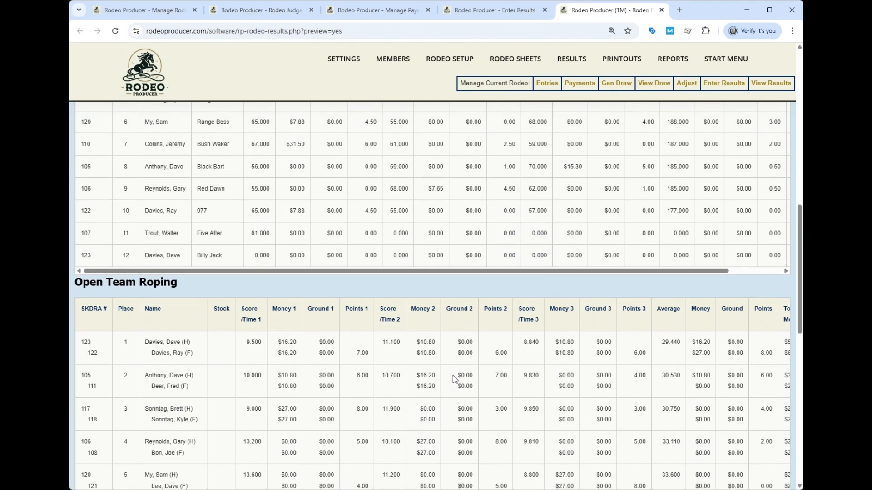
scroll(478, 366, up, 3)
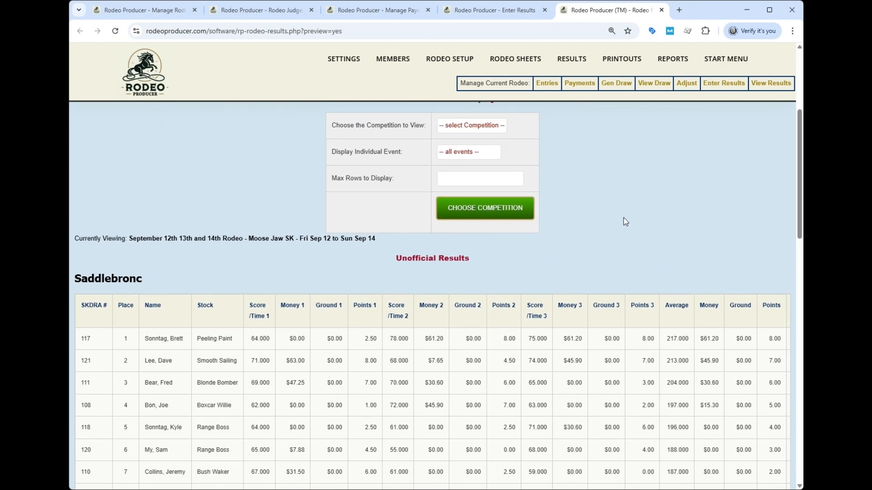
Step: In the rodeo schedule, turn on Show Results for the September 12th 13th and 14th Rodeo and save it
mouse_move(431, 63)
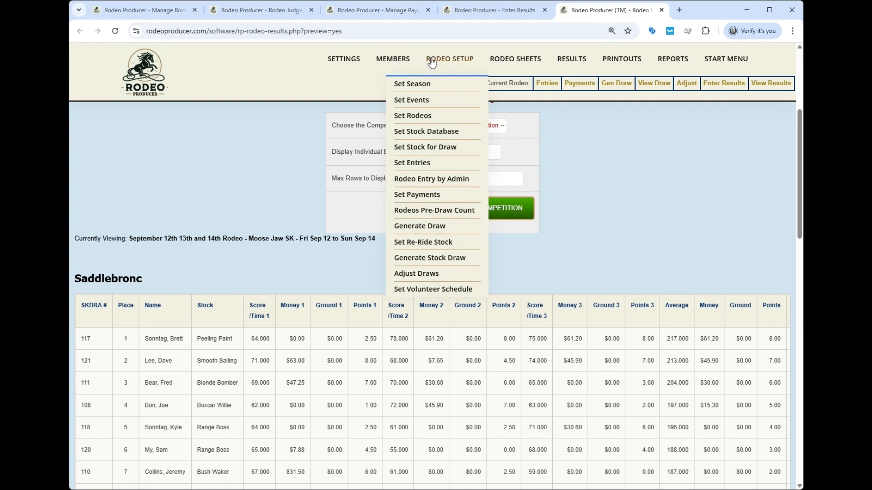
click(423, 116)
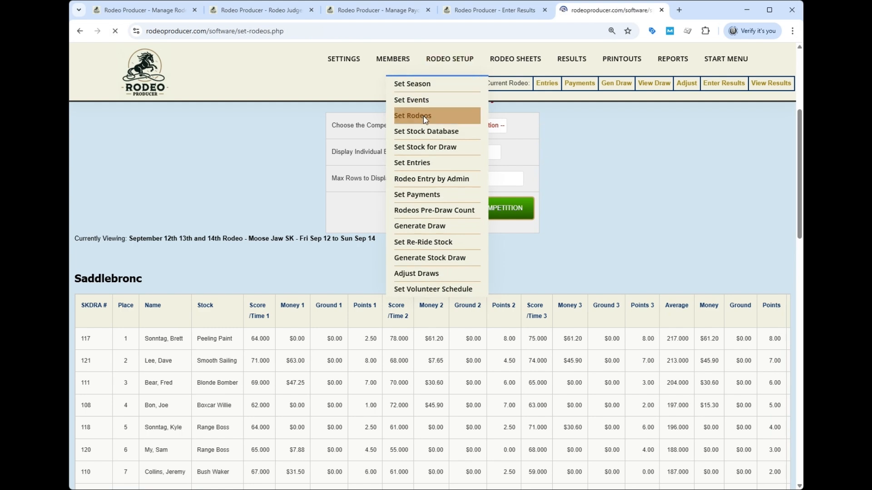
scroll(642, 405, down, 2)
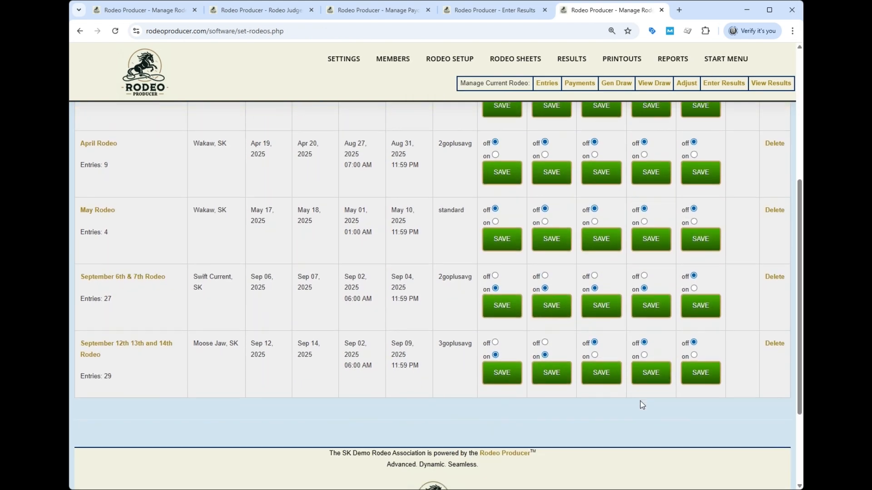
click(594, 354)
click(600, 373)
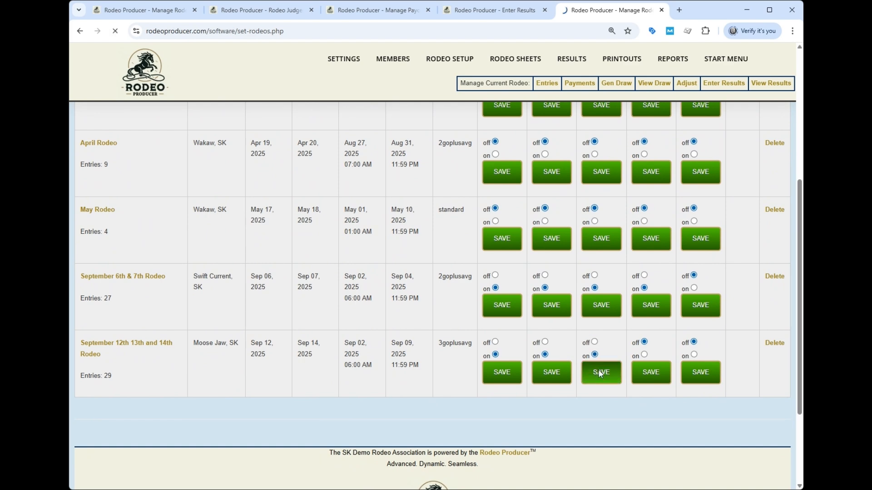
scroll(598, 369, down, 8)
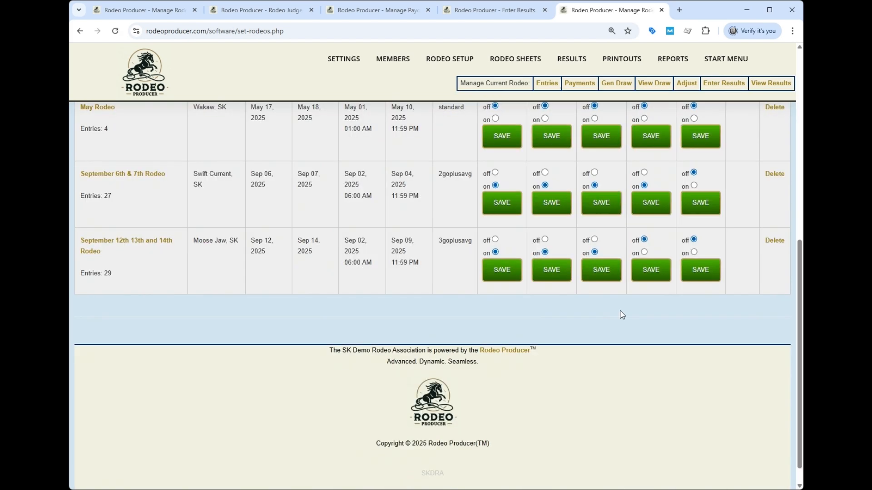
scroll(631, 367, up, 8)
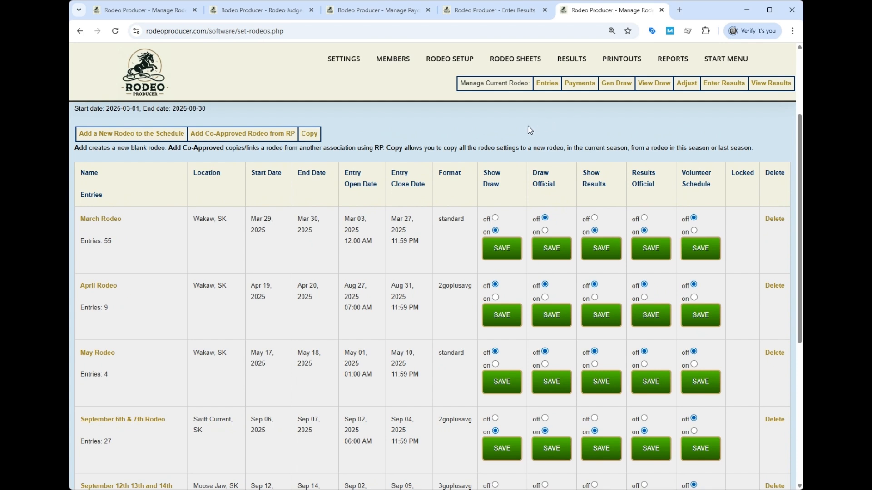
Step: Open the Season Standings Preview and review each event's points and winnings, from Senior Barrel Racing down to Bull Riding
mouse_move(572, 59)
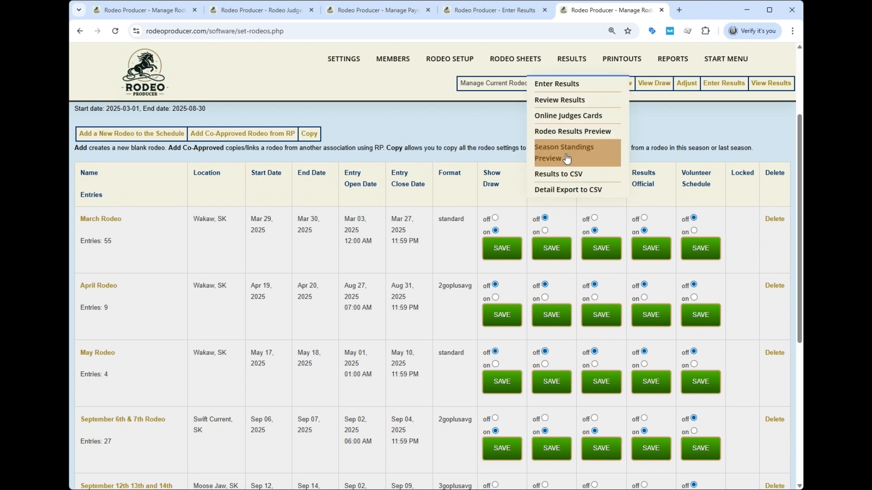
click(566, 158)
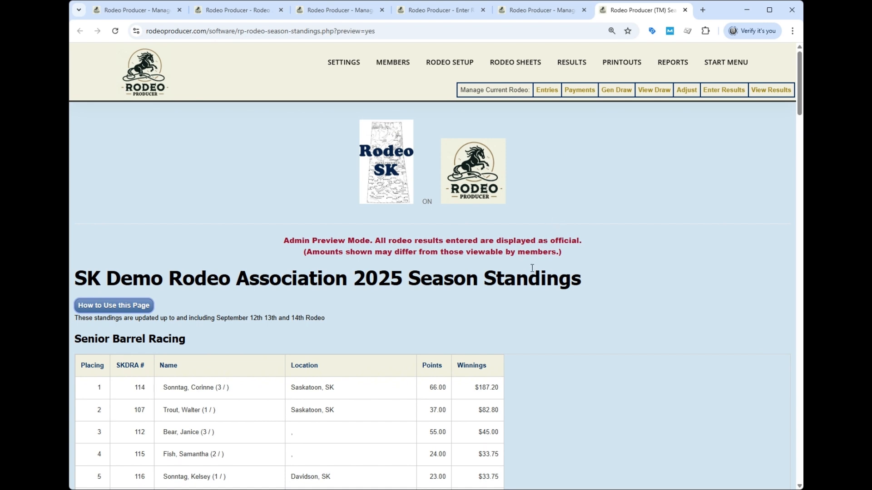
scroll(537, 258, down, 4)
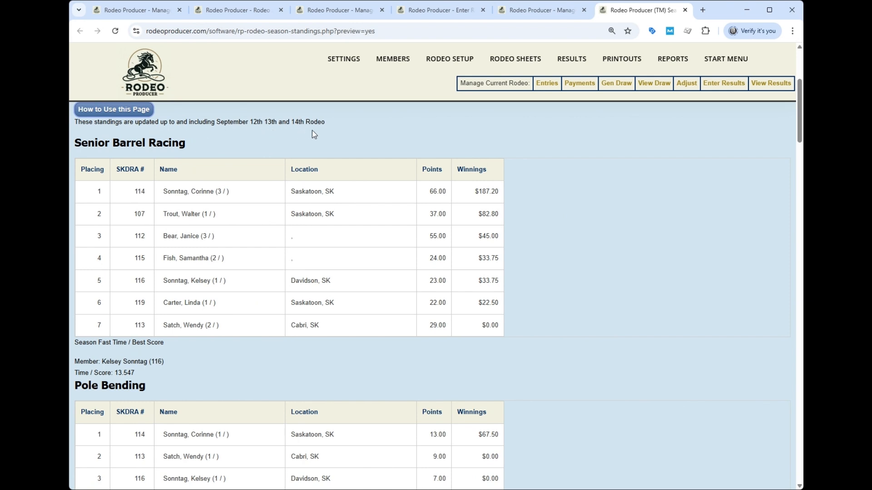
scroll(599, 191, down, 1)
scroll(603, 197, down, 20)
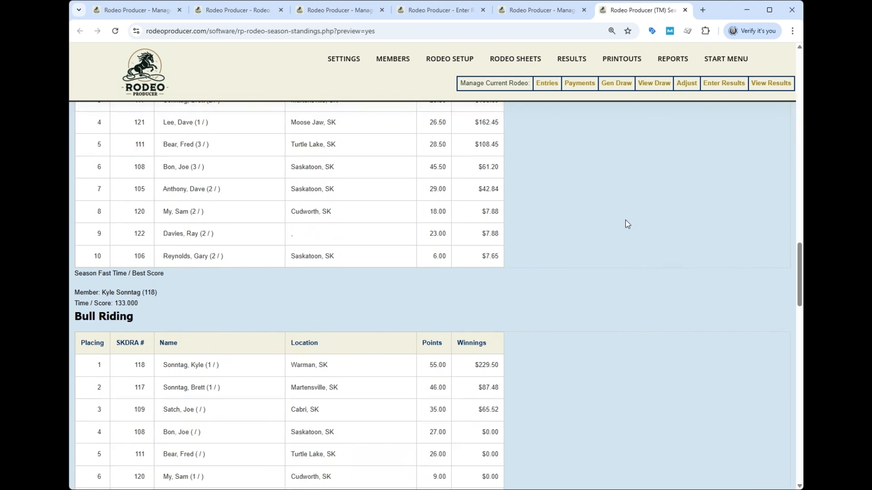